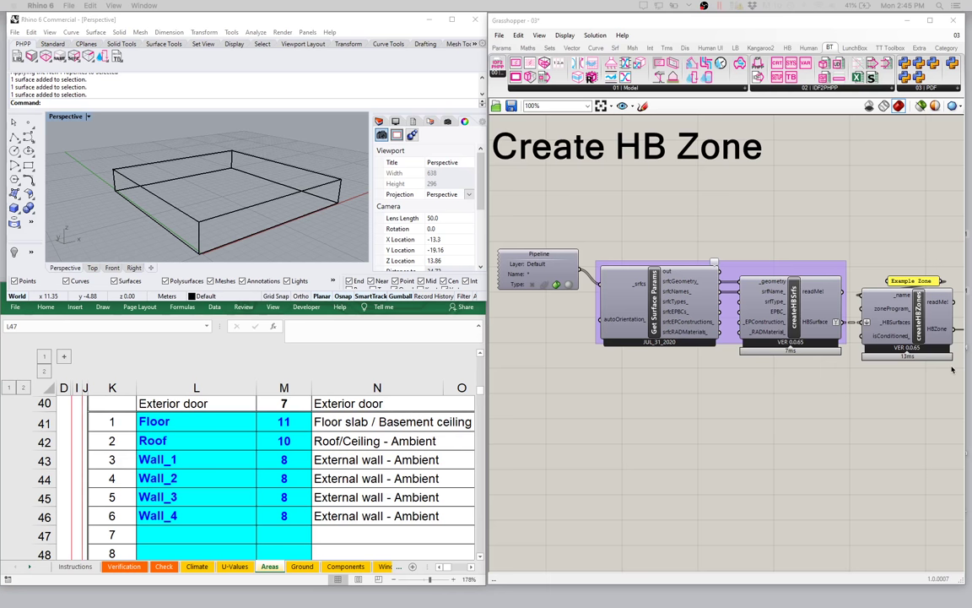
Step: Select surface Wall_2 in Rhino, then add an enlarged Grasshopper Panel above Get Surface Params fed by its srfcNames_ output
{"action": "left_click", "coordinate": [227, 217]}
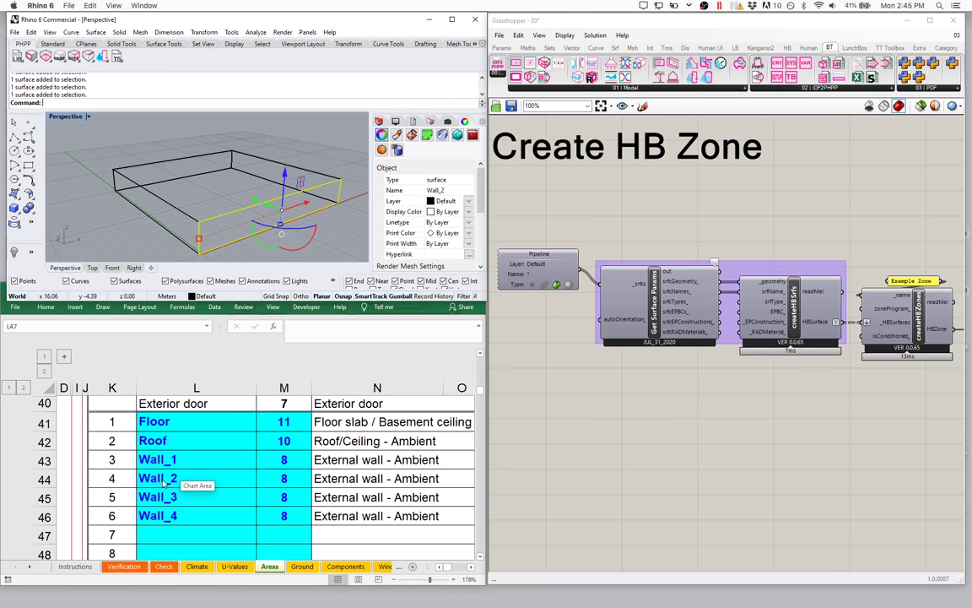
{"action": "scroll", "coordinate": [727, 301], "scroll_direction": "up", "scroll_amount": 3}
{"action": "right_click_drag", "start_coordinate": [675, 287], "coordinate": [759, 257]}
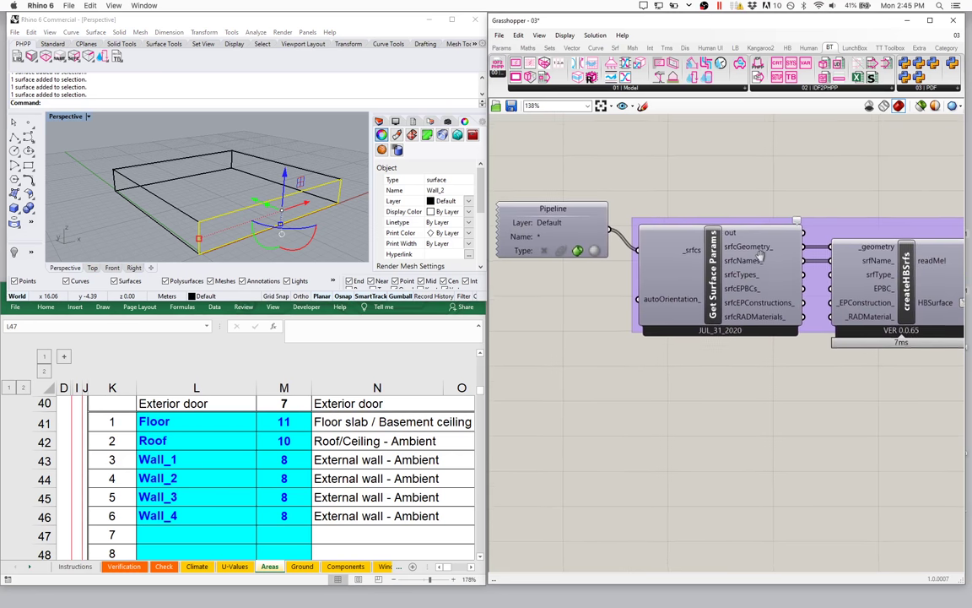
{"action": "double_click", "coordinate": [810, 189]}
{"action": "type", "text": "panel"}
{"action": "key", "text": "Return"}
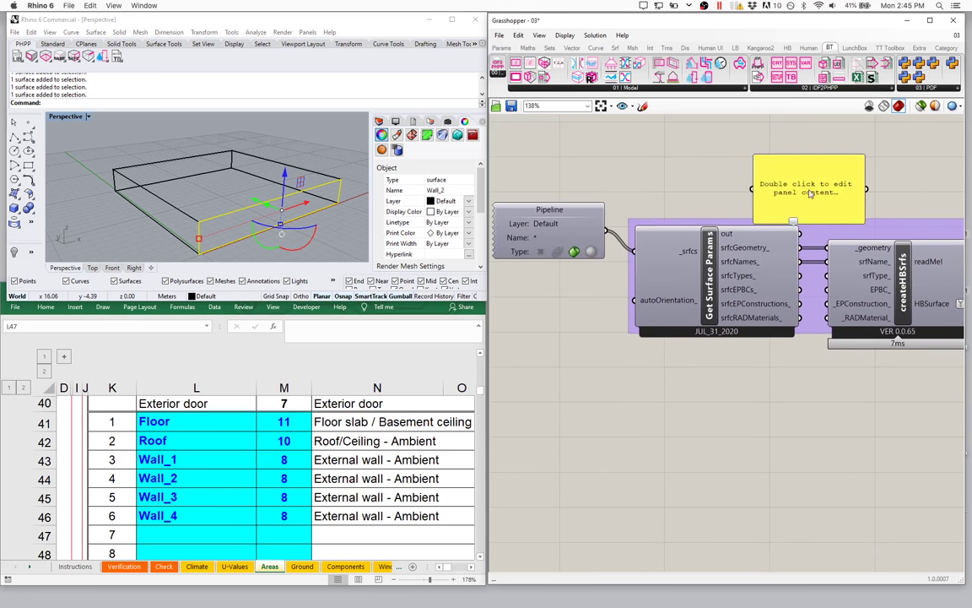
{"action": "left_click_drag", "start_coordinate": [800, 261], "coordinate": [793, 167]}
{"action": "right_click_drag", "start_coordinate": [804, 168], "coordinate": [784, 205]}
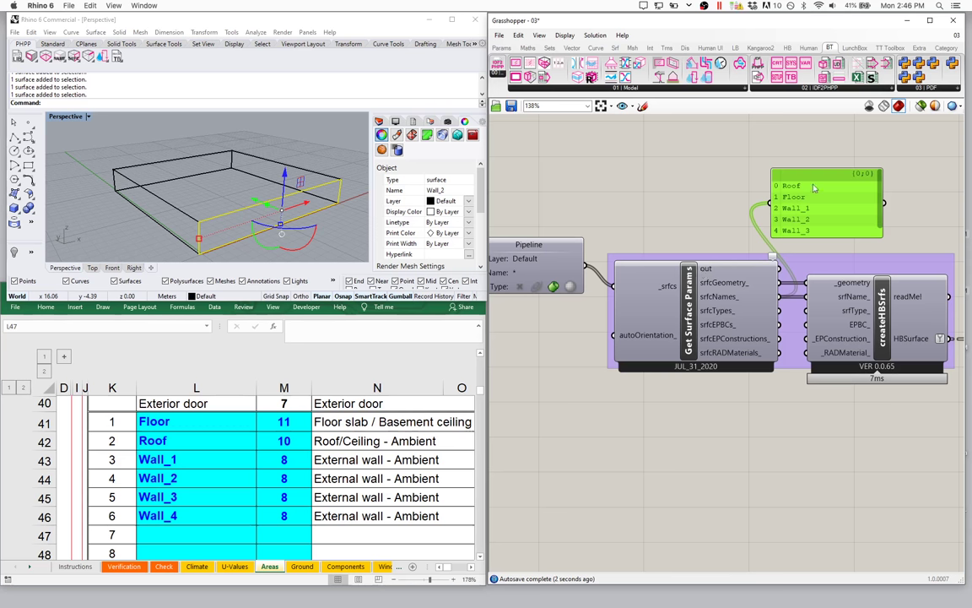
{"action": "left_click_drag", "start_coordinate": [812, 170], "coordinate": [805, 148]}
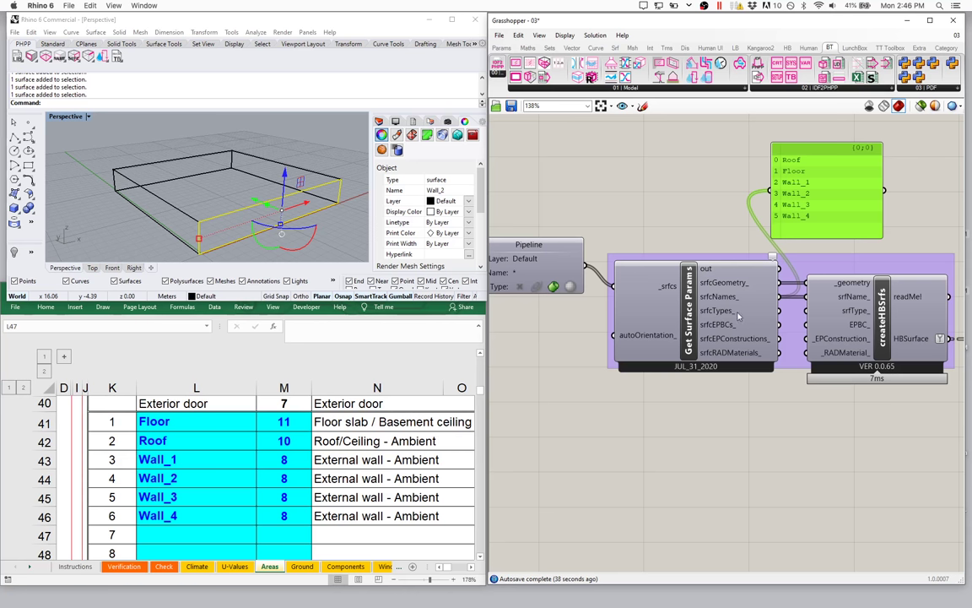
Step: Switch the Panel's source to the srfcTypes_ output of Get Surface Params
{"action": "mouse_move", "coordinate": [737, 316]}
{"action": "left_click_drag", "start_coordinate": [778, 311], "coordinate": [814, 193]}
{"action": "right_click_drag", "start_coordinate": [814, 193], "coordinate": [729, 212]}
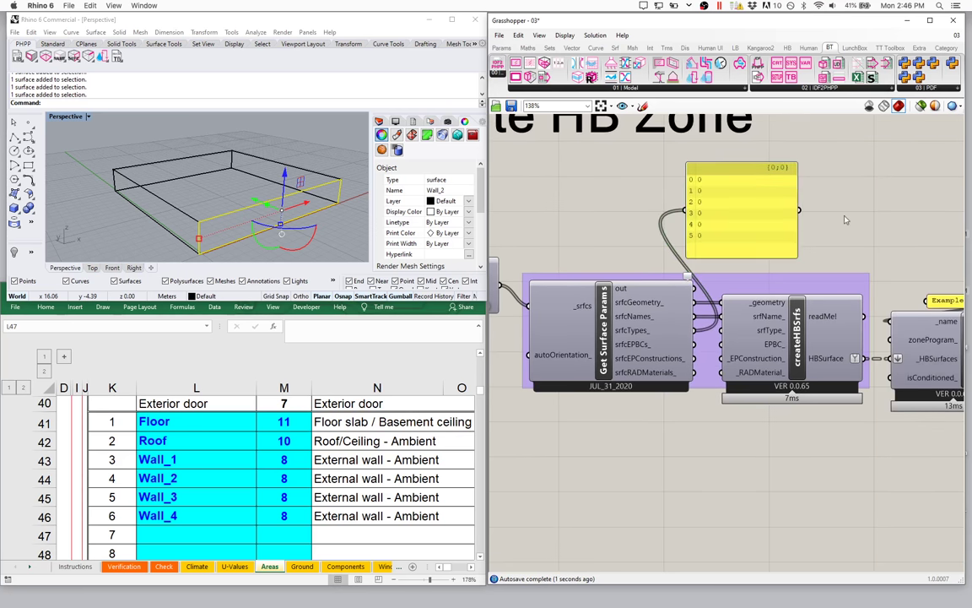
Step: Duplicate the Panel beside the surface types one, feed it from srfcEPBCs_, and enlarge it to fit all entries
{"action": "left_click_drag", "start_coordinate": [844, 218], "coordinate": [862, 200]}
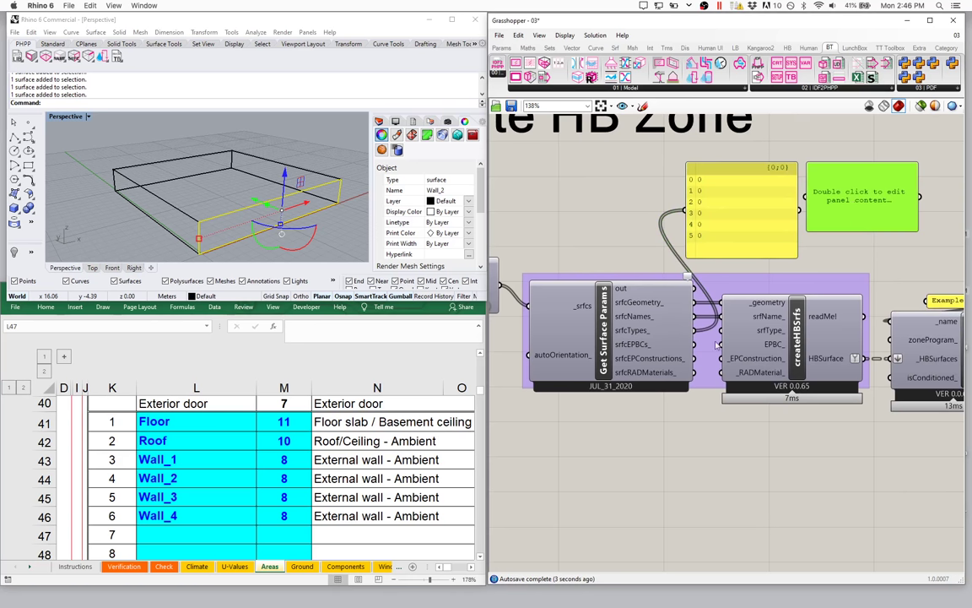
{"action": "left_click_drag", "start_coordinate": [694, 345], "coordinate": [806, 203]}
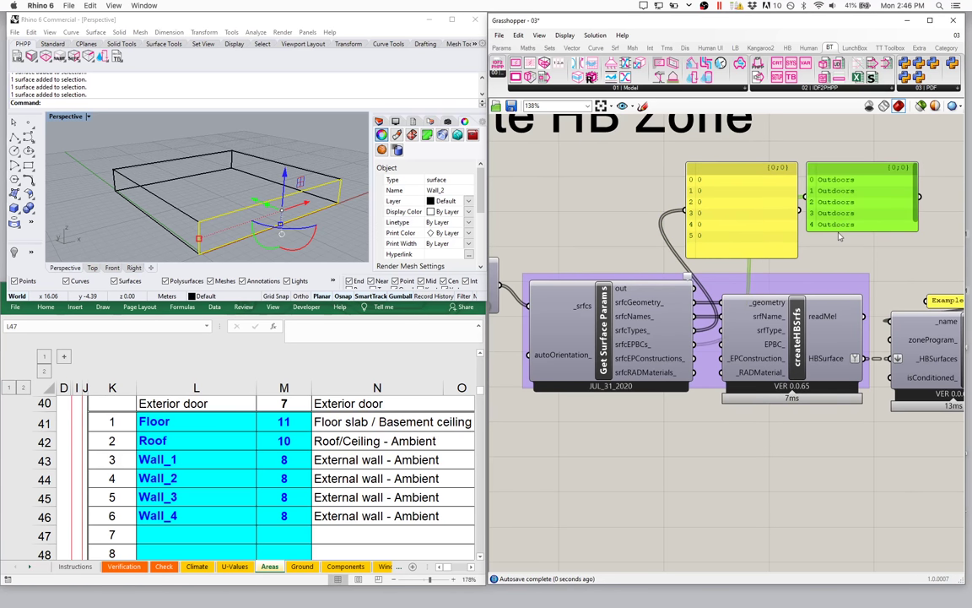
{"action": "left_click_drag", "start_coordinate": [834, 241], "coordinate": [833, 242]}
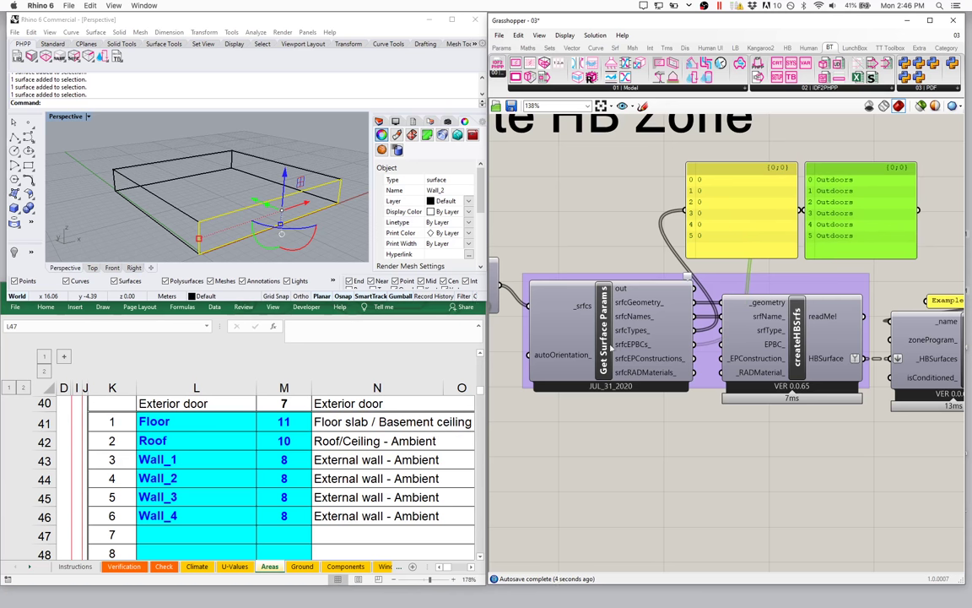
Step: Connect a Boolean Toggle set to True to autoOrientation_ on Get Surface Params, and check the type codes accepted by srfType_ on createHBSrfs
{"action": "mouse_move", "coordinate": [622, 331]}
{"action": "mouse_move", "coordinate": [767, 332]}
{"action": "right_click_drag", "start_coordinate": [604, 363], "coordinate": [646, 354]}
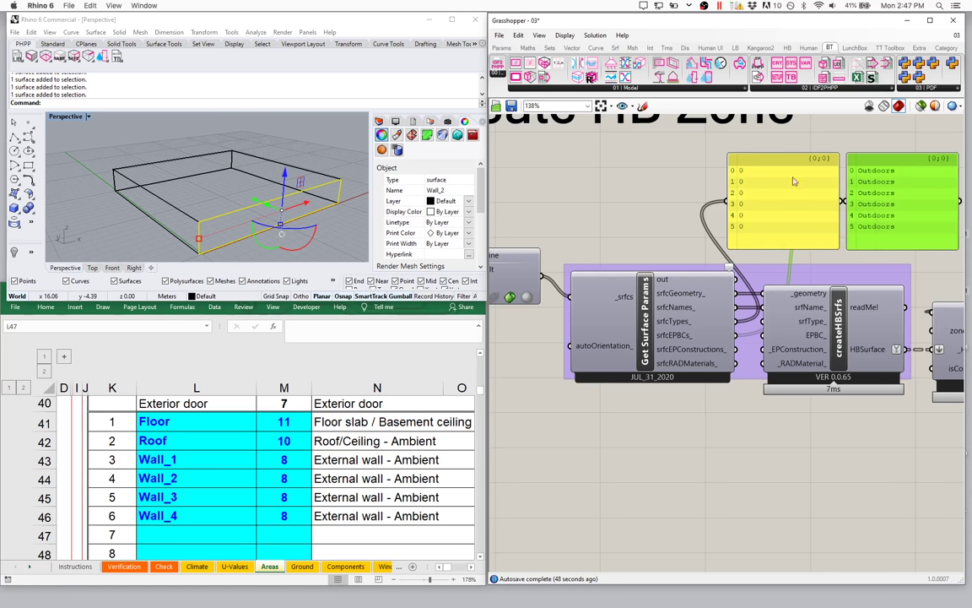
{"action": "right_click_drag", "start_coordinate": [581, 434], "coordinate": [661, 444]}
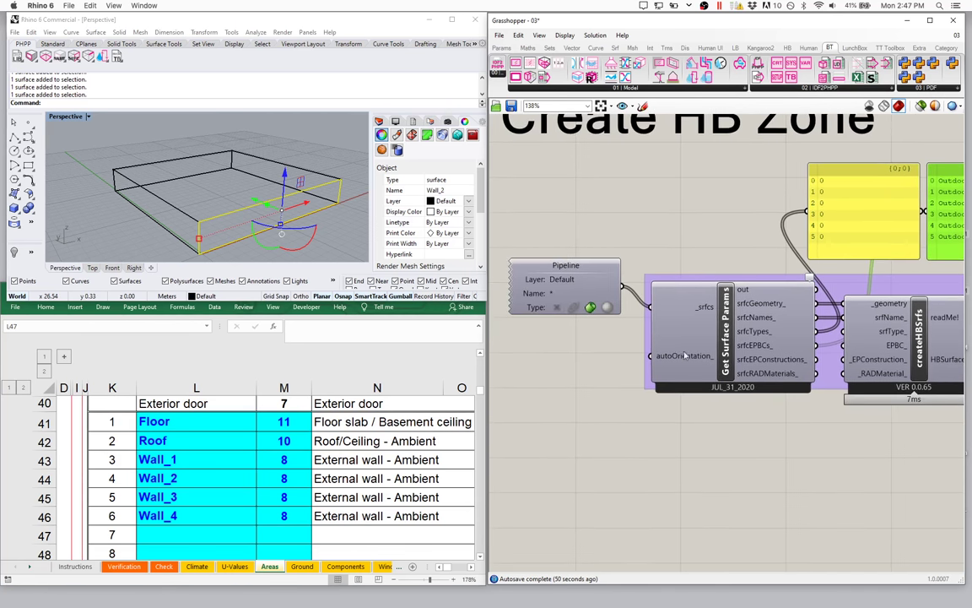
{"action": "double_click", "coordinate": [563, 385]}
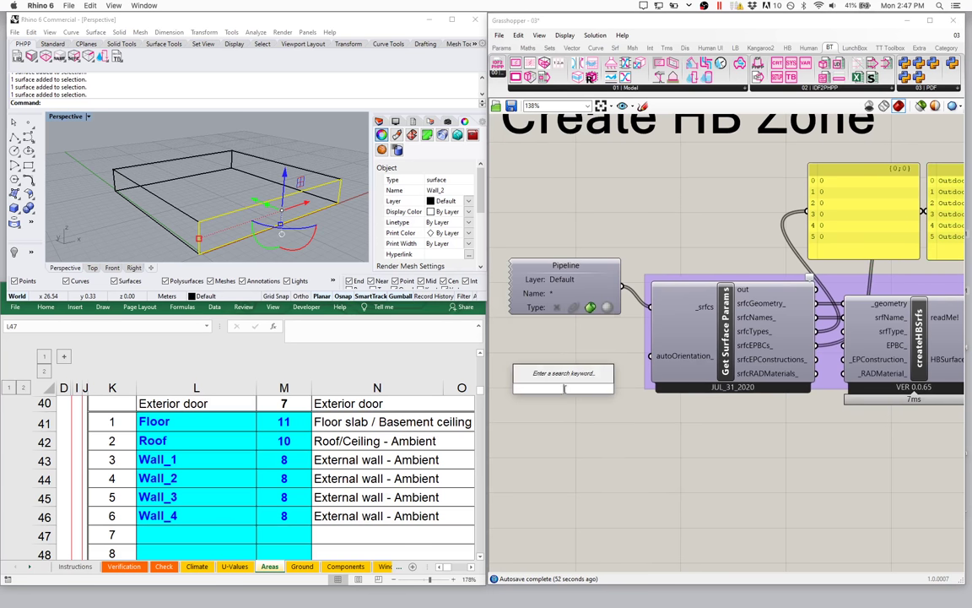
{"action": "type", "text": "b"}
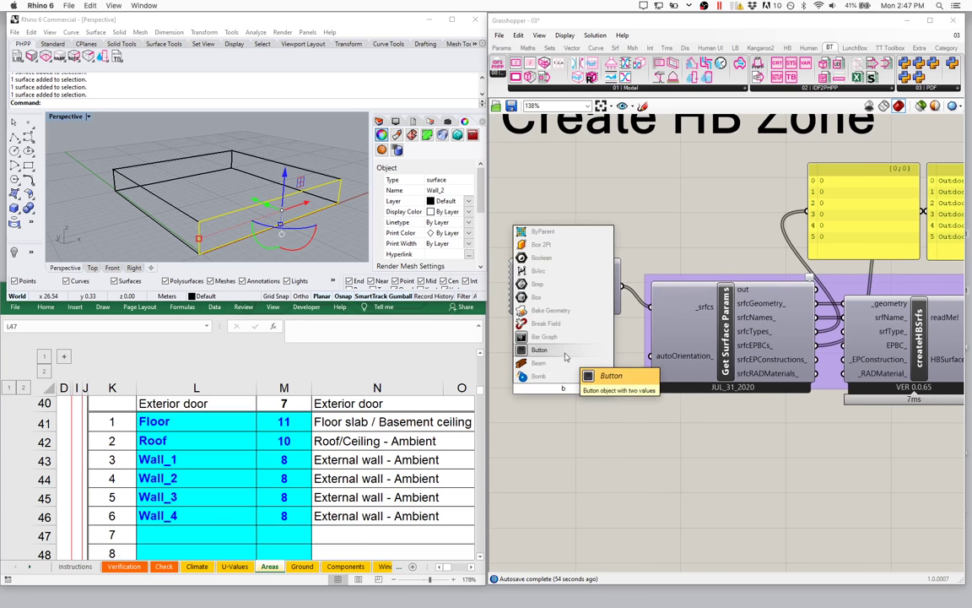
{"action": "type", "text": "o"}
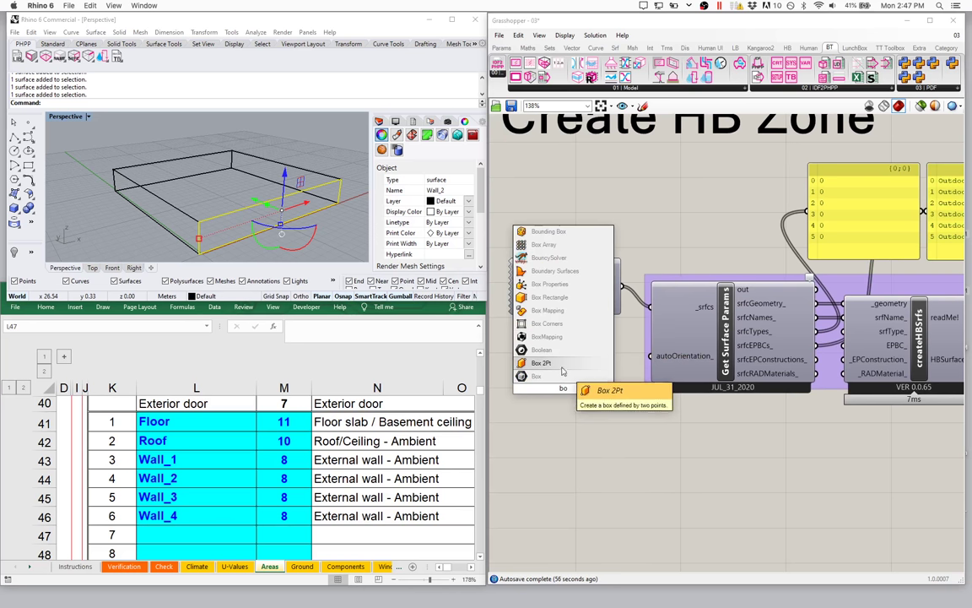
{"action": "type", "text": "ol"}
{"action": "left_click", "coordinate": [563, 369]}
{"action": "double_click", "coordinate": [582, 387]}
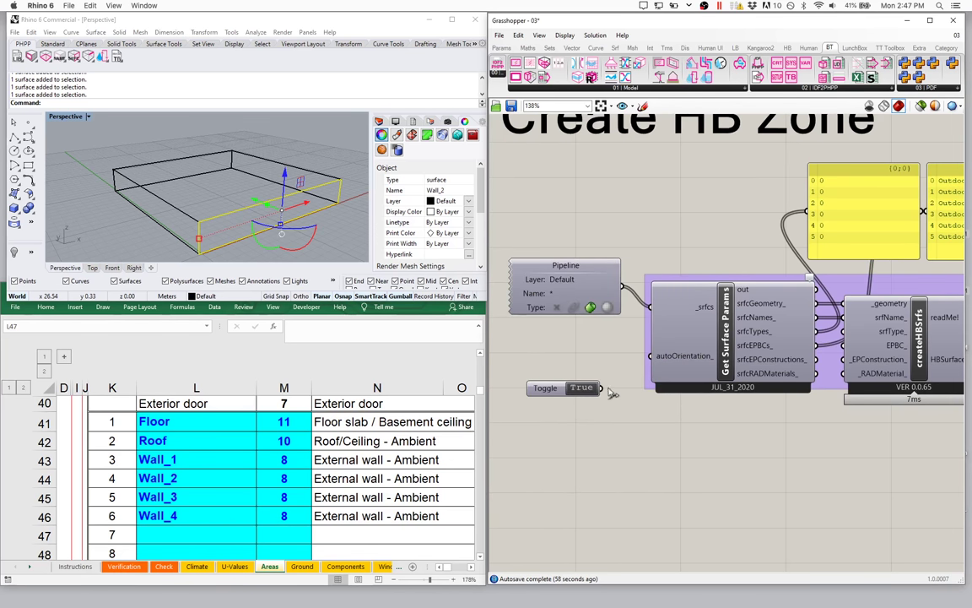
{"action": "left_click_drag", "start_coordinate": [591, 384], "coordinate": [608, 371]}
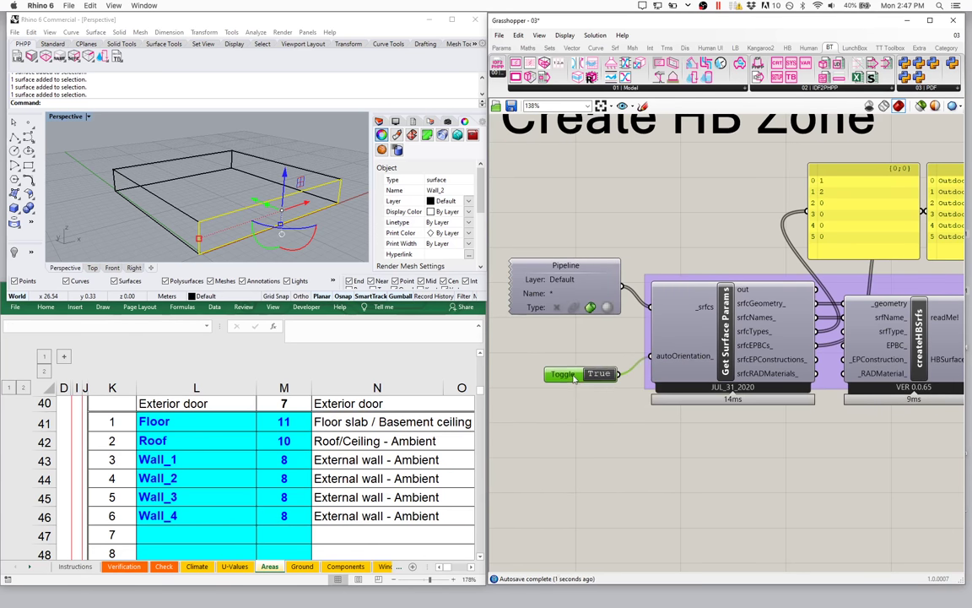
{"action": "right_click_drag", "start_coordinate": [777, 365], "coordinate": [732, 372]}
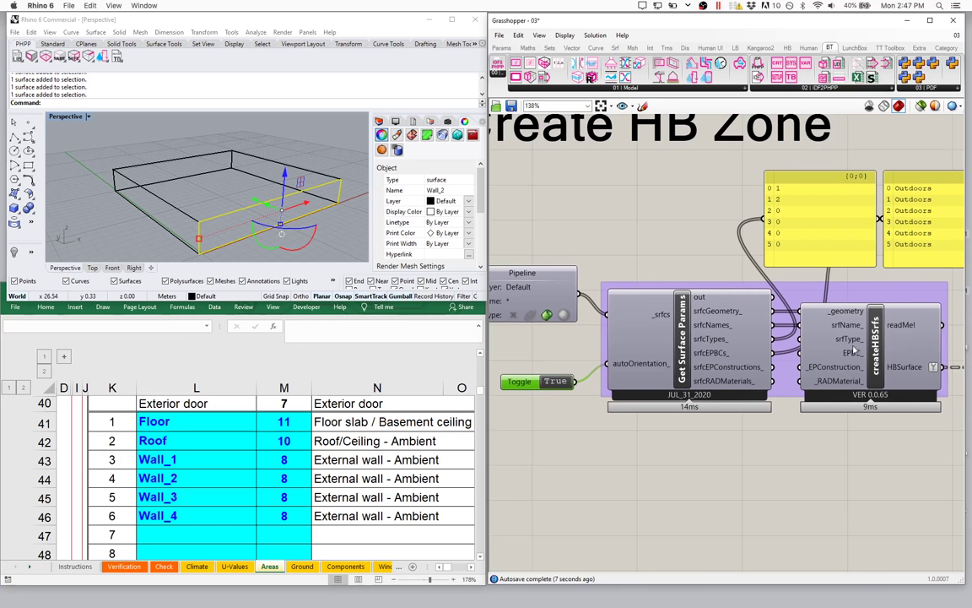
{"action": "mouse_move", "coordinate": [854, 344]}
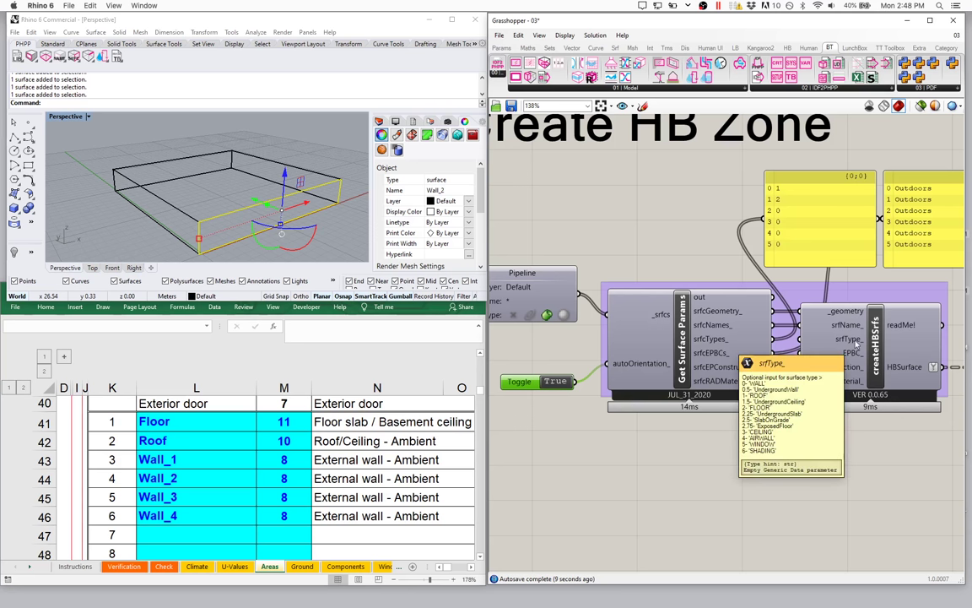
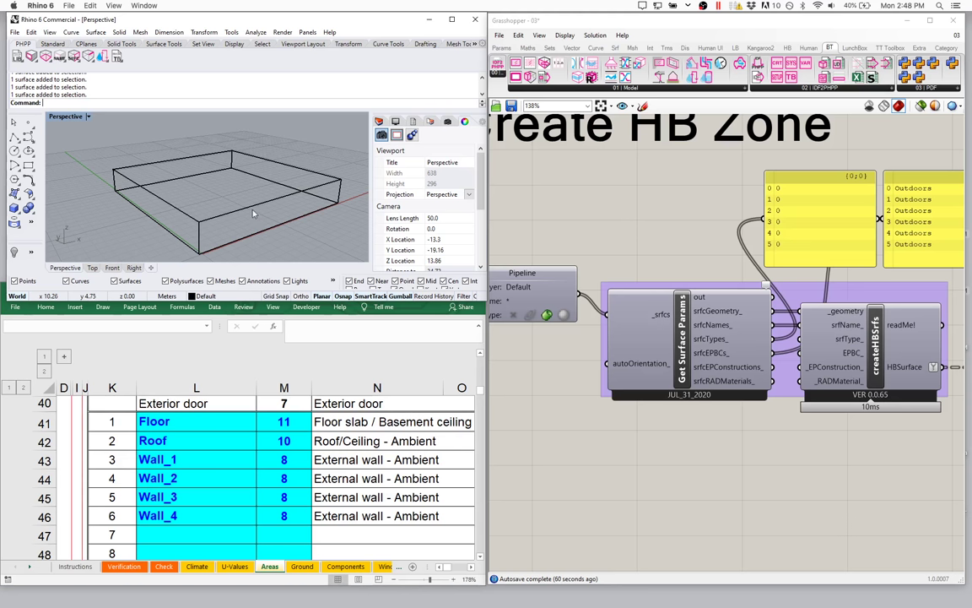
Step: Select the Roof surface in Rhino and switch the Perspective viewport to Shaded display mode
{"action": "left_click", "coordinate": [250, 211]}
{"action": "key", "text": "Down"}
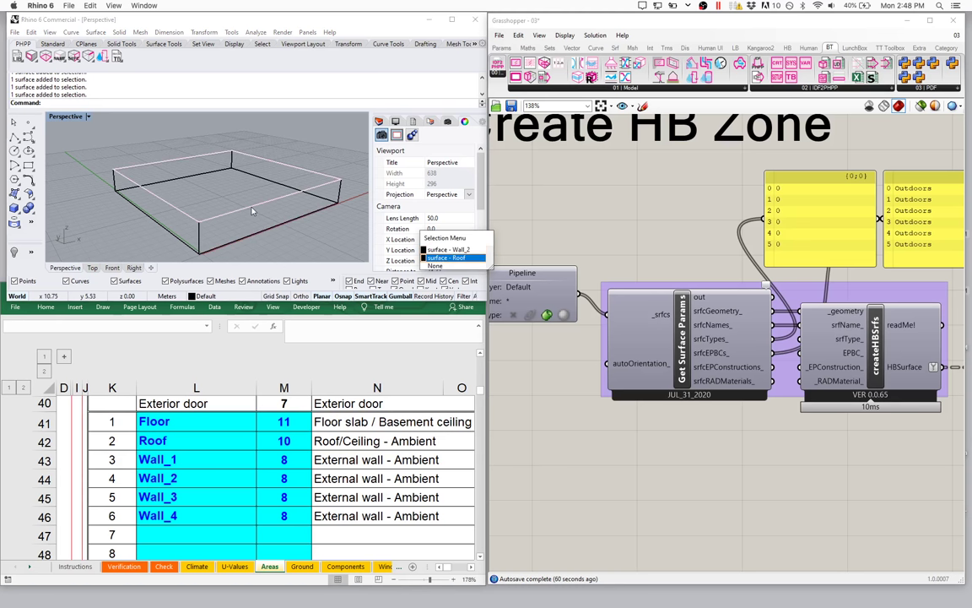
{"action": "key", "text": "Return"}
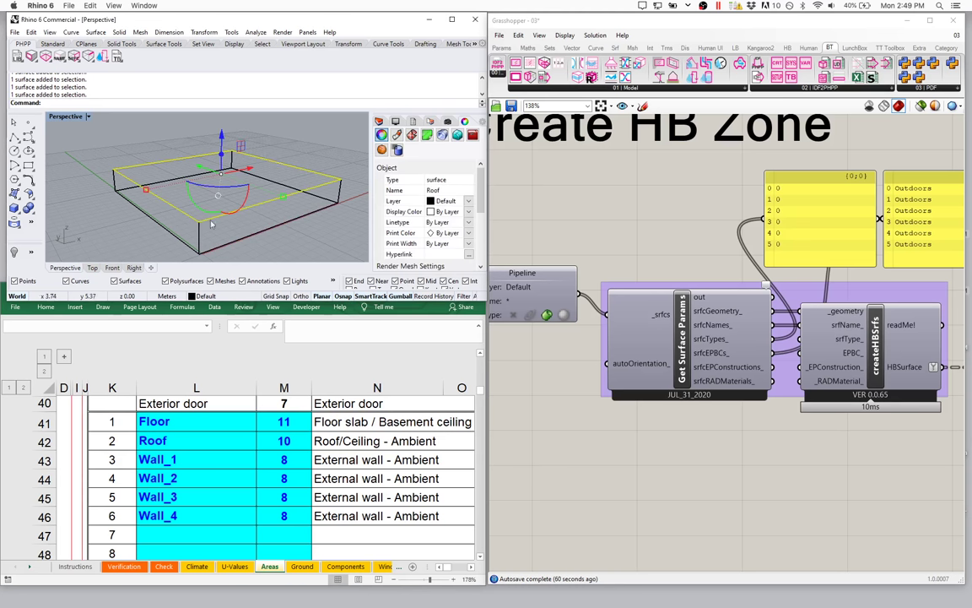
{"action": "left_click", "coordinate": [87, 117]}
{"action": "left_click", "coordinate": [69, 140]}
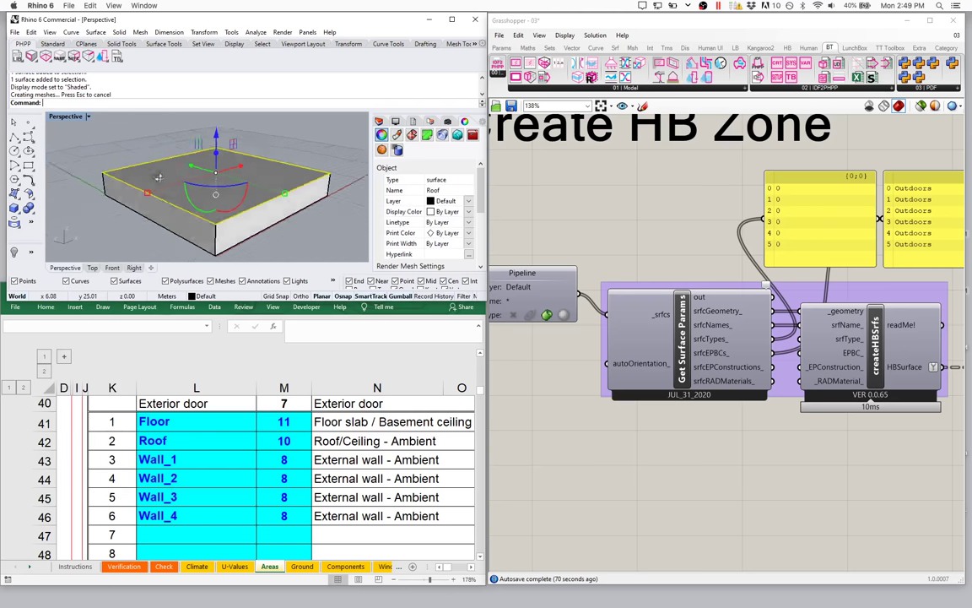
{"action": "right_click_drag", "start_coordinate": [158, 177], "coordinate": [137, 167]}
{"action": "key", "text": "Escape"}
{"action": "left_click", "coordinate": [195, 176]}
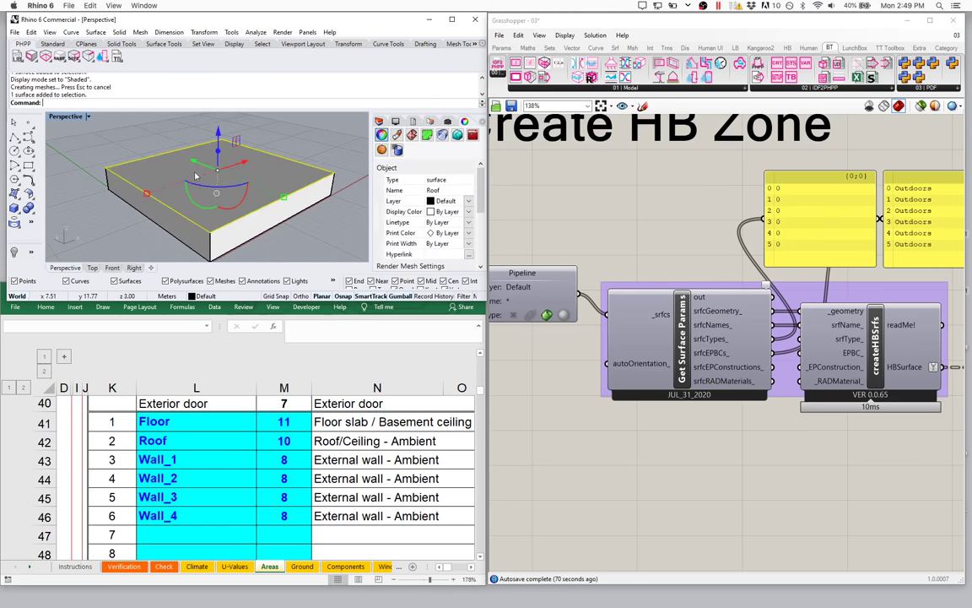
{"action": "right_click_drag", "start_coordinate": [194, 176], "coordinate": [216, 197]}
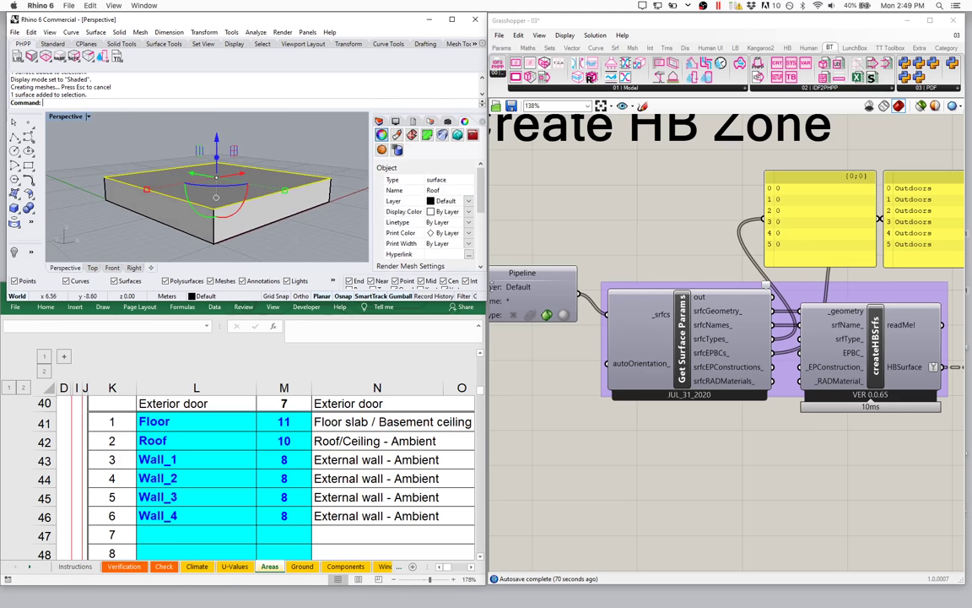
Step: Widen the object properties area and look through the selected Roof surface's attributes
{"action": "mouse_move", "coordinate": [708, 339]}
{"action": "left_click_drag", "start_coordinate": [372, 169], "coordinate": [336, 165]}
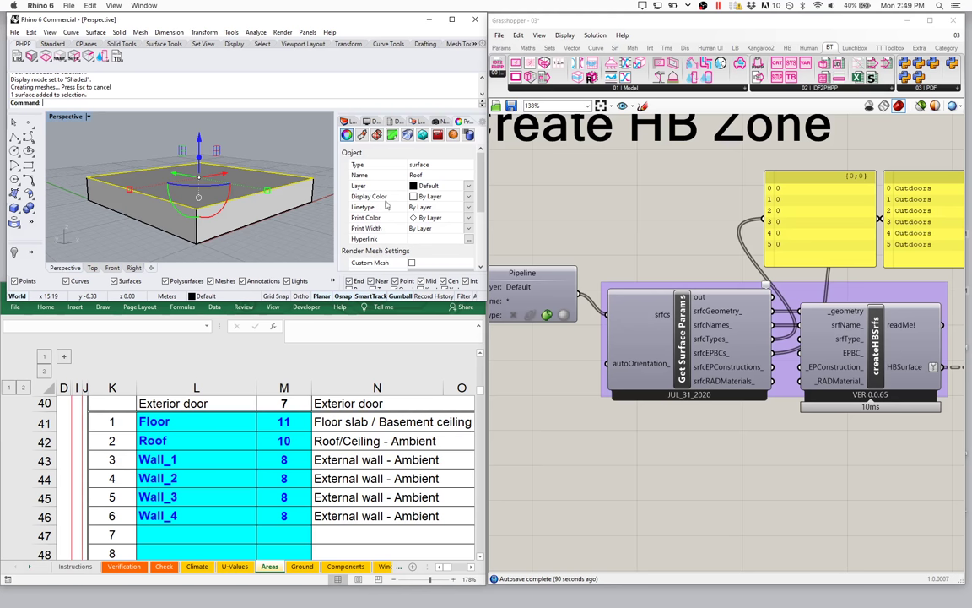
{"action": "scroll", "coordinate": [482, 183], "scroll_direction": "down", "scroll_amount": 5}
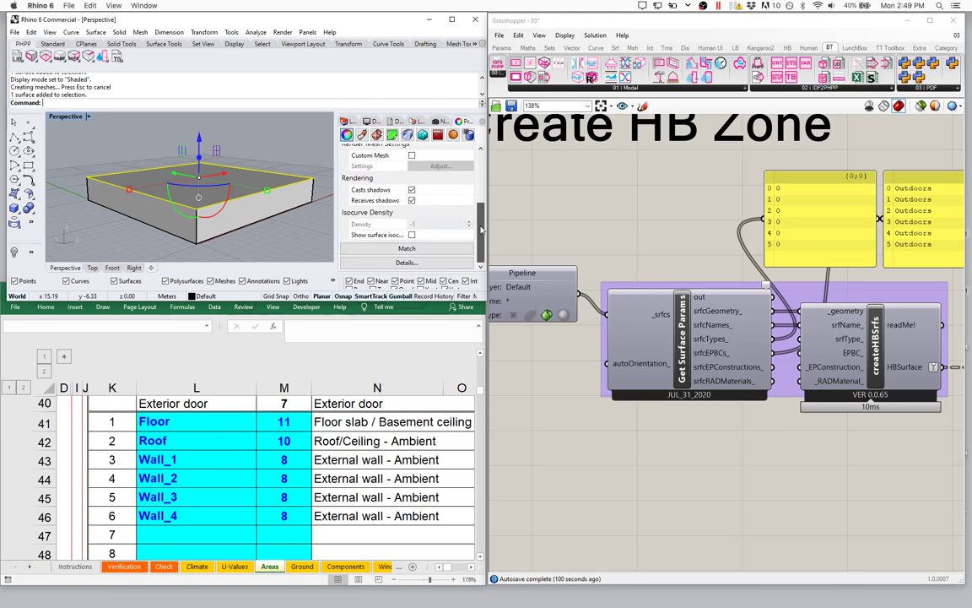
{"action": "scroll", "coordinate": [482, 183], "scroll_direction": "up", "scroll_amount": 6}
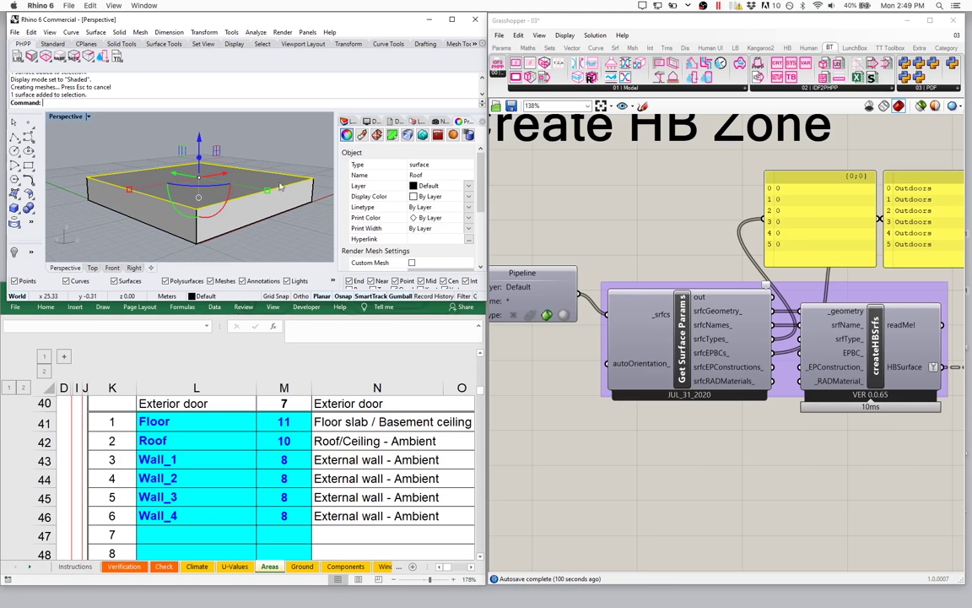
{"action": "right_click_drag", "start_coordinate": [254, 168], "coordinate": [192, 177]}
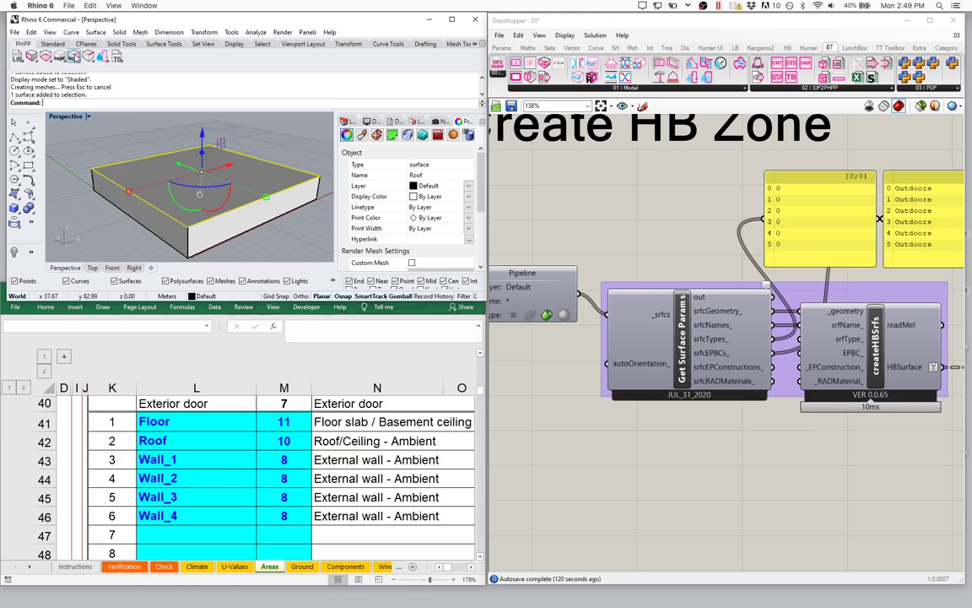
Step: Assign the Roof surface the surface type ROOF and the EPBC Outdoors, then refresh the surface data in Grasshopper
{"action": "left_click", "coordinate": [73, 55]}
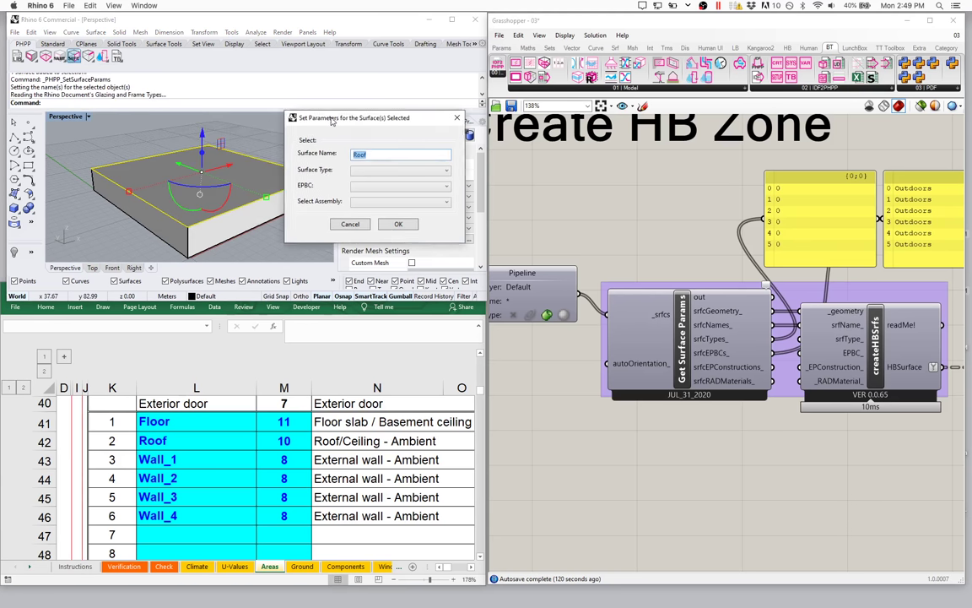
{"action": "mouse_move", "coordinate": [332, 122]}
{"action": "left_mouse_down"}
{"action": "mouse_move", "coordinate": [351, 95]}
{"action": "mouse_move", "coordinate": [238, 107]}
{"action": "mouse_move", "coordinate": [247, 118]}
{"action": "mouse_move", "coordinate": [322, 121]}
{"action": "left_mouse_up"}
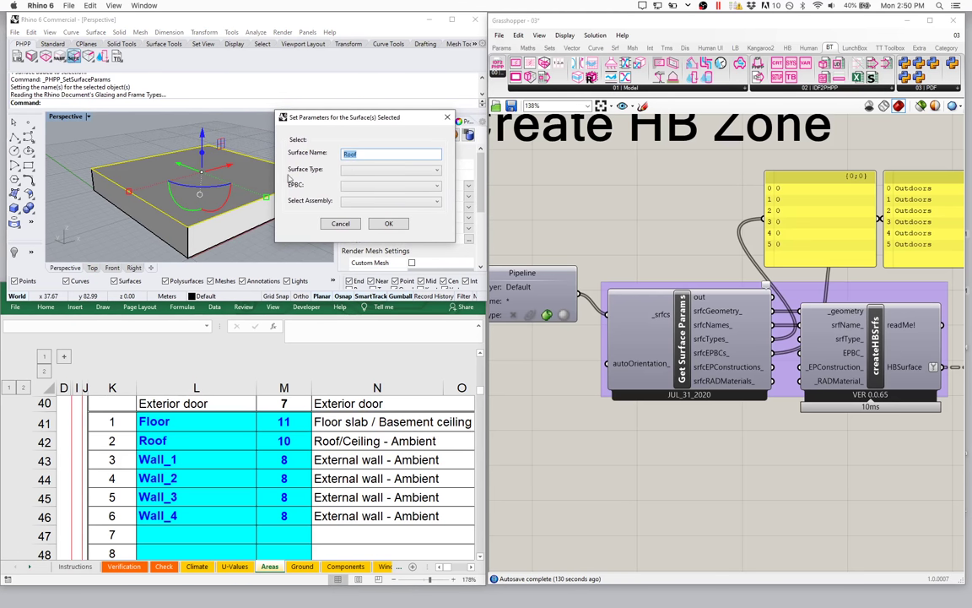
{"action": "left_click", "coordinate": [348, 170]}
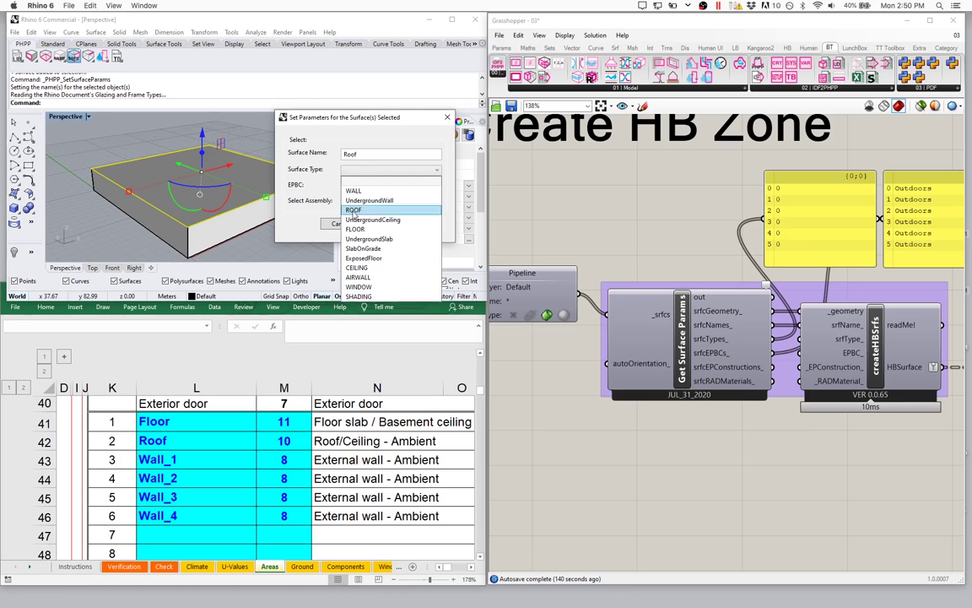
{"action": "left_click", "coordinate": [351, 212]}
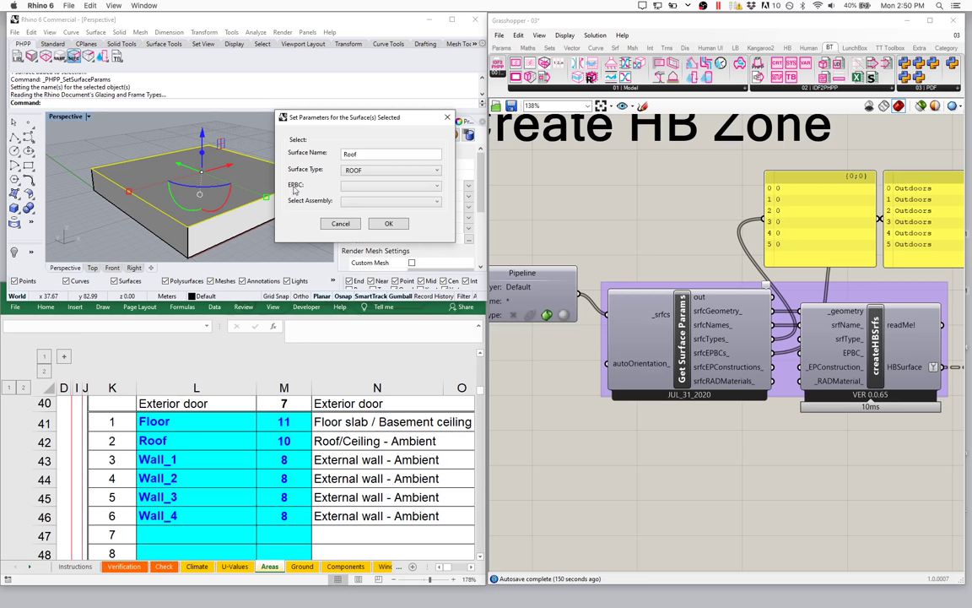
{"action": "left_click", "coordinate": [346, 186]}
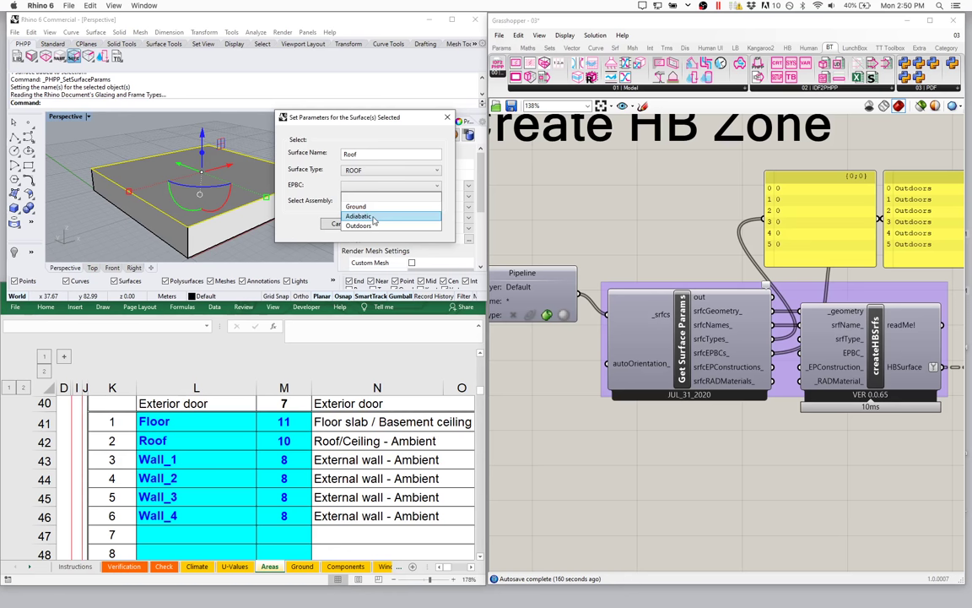
{"action": "left_click", "coordinate": [364, 226]}
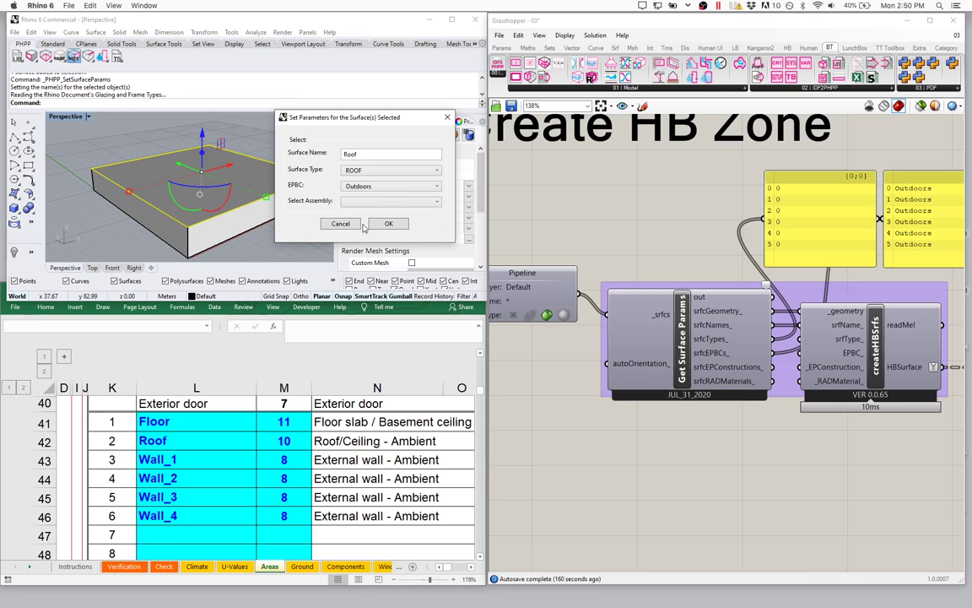
{"action": "left_click", "coordinate": [359, 201]}
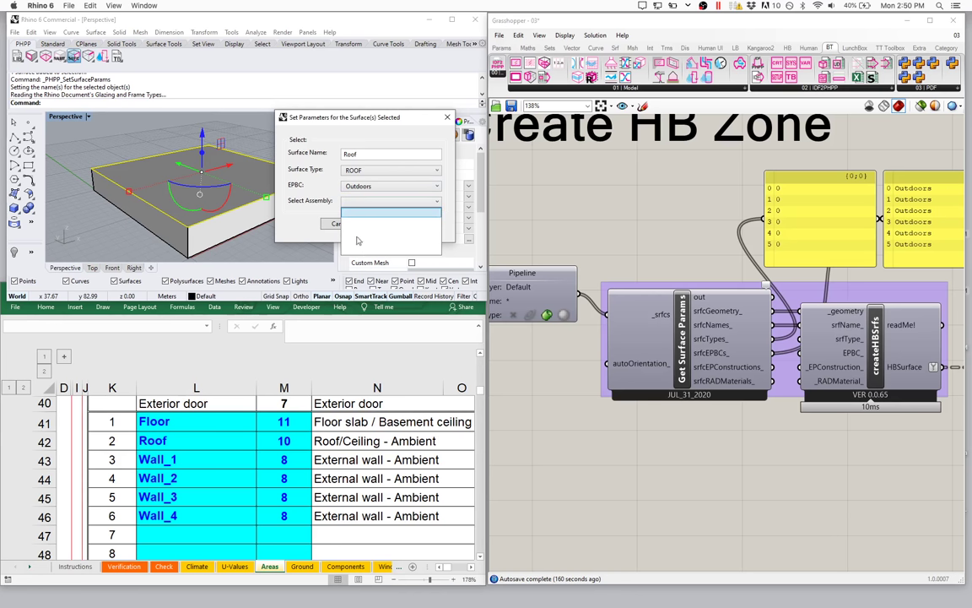
{"action": "left_click", "coordinate": [287, 185]}
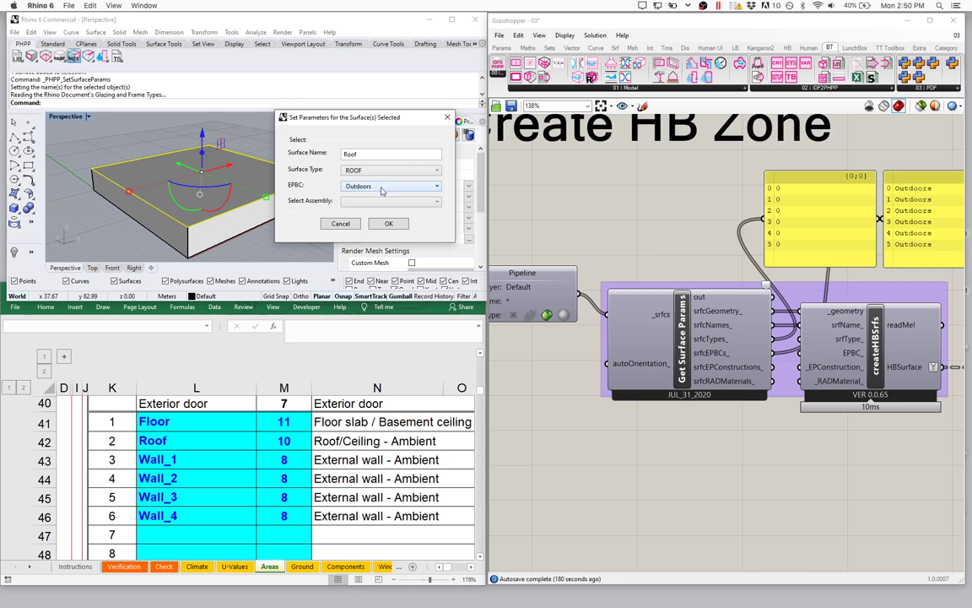
{"action": "left_click", "coordinate": [392, 224]}
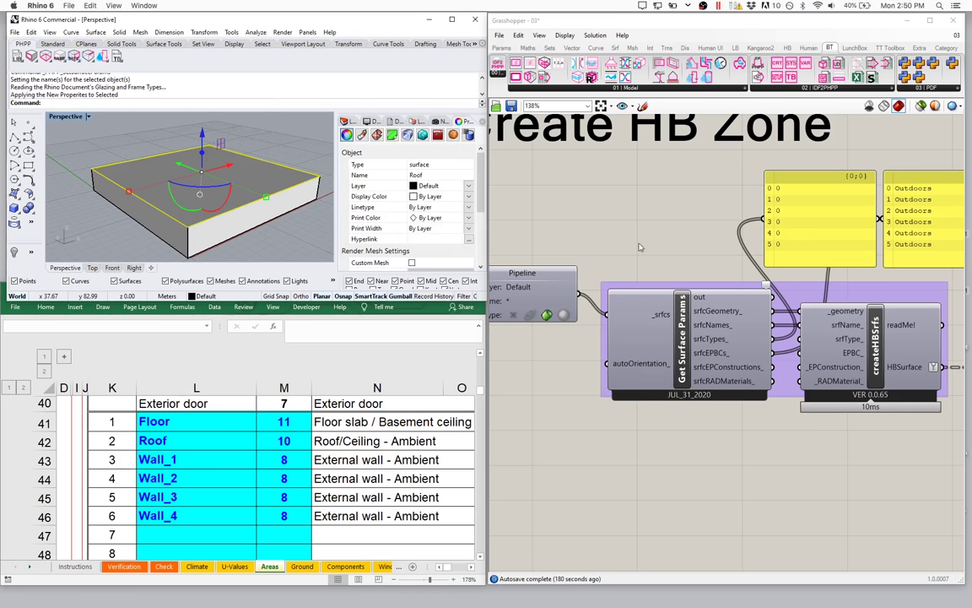
{"action": "left_click", "coordinate": [611, 326]}
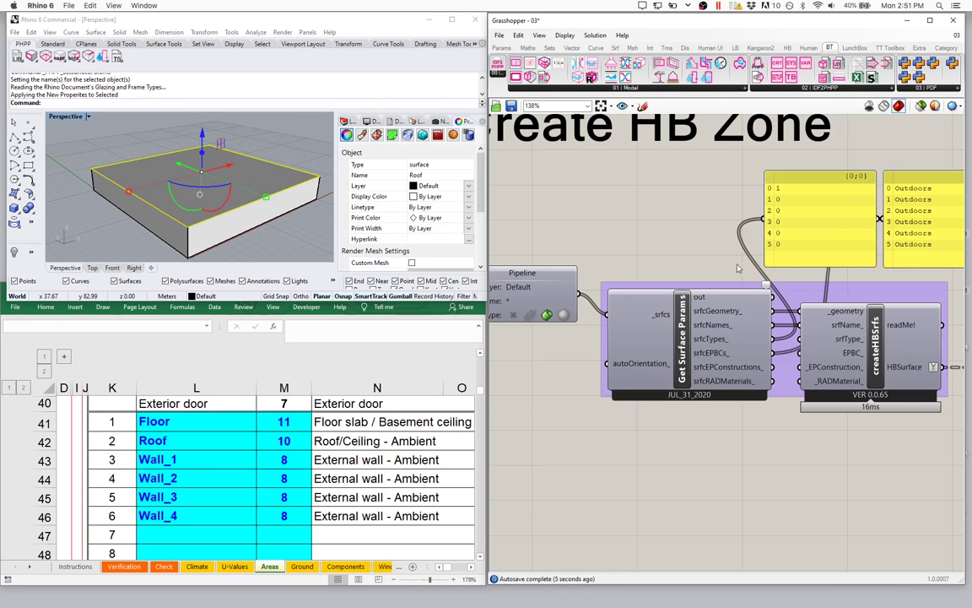
Step: Add a Panel fed from srfcNames_, enlarge it to fit all entries, and line up the names, types and EPBC panels side by side
{"action": "double_click", "coordinate": [647, 203]}
{"action": "type", "text": "panel"}
{"action": "key", "text": "Return"}
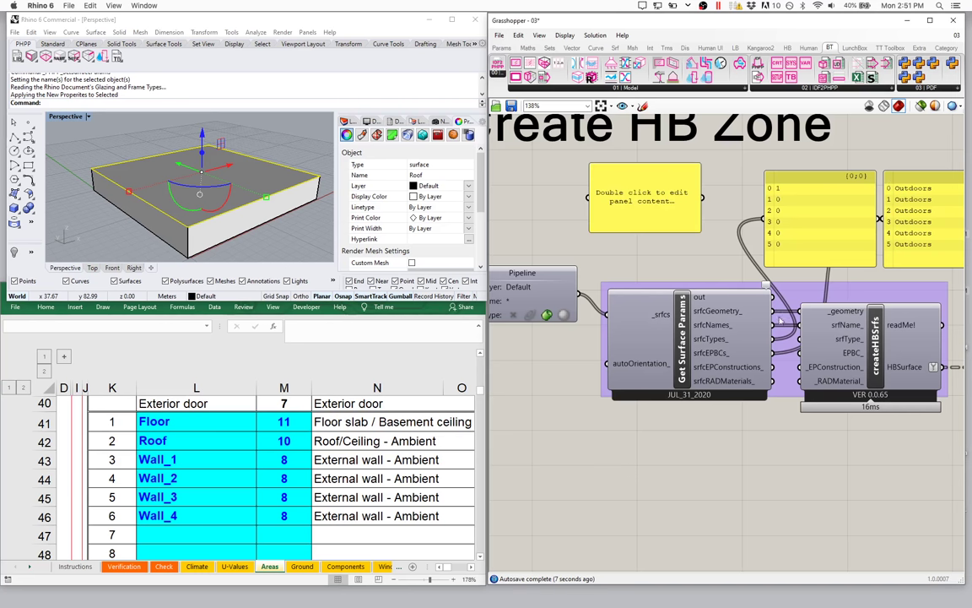
{"action": "left_click_drag", "start_coordinate": [771, 311], "coordinate": [608, 203]}
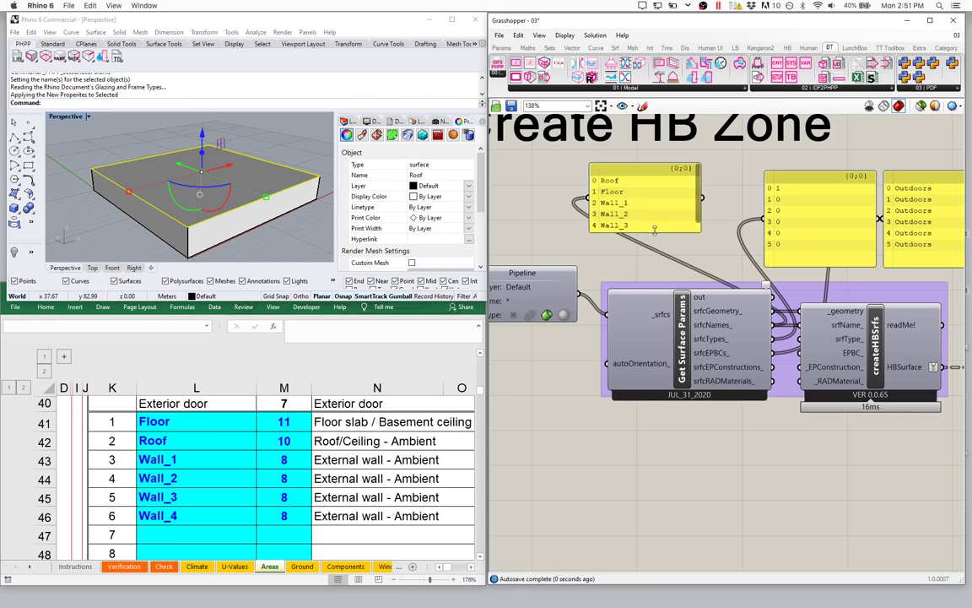
{"action": "left_click_drag", "start_coordinate": [654, 228], "coordinate": [694, 265]}
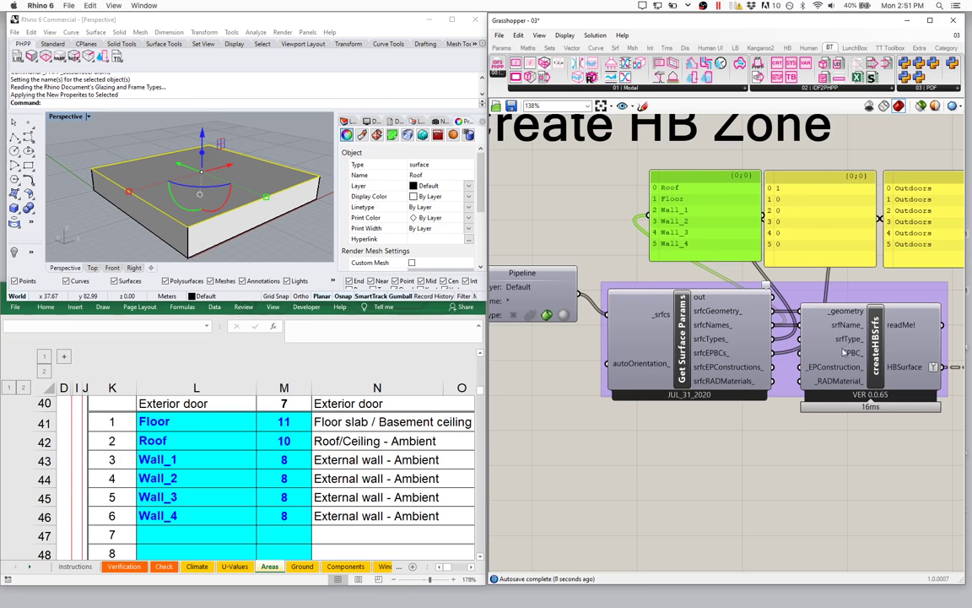
{"action": "mouse_move", "coordinate": [851, 342]}
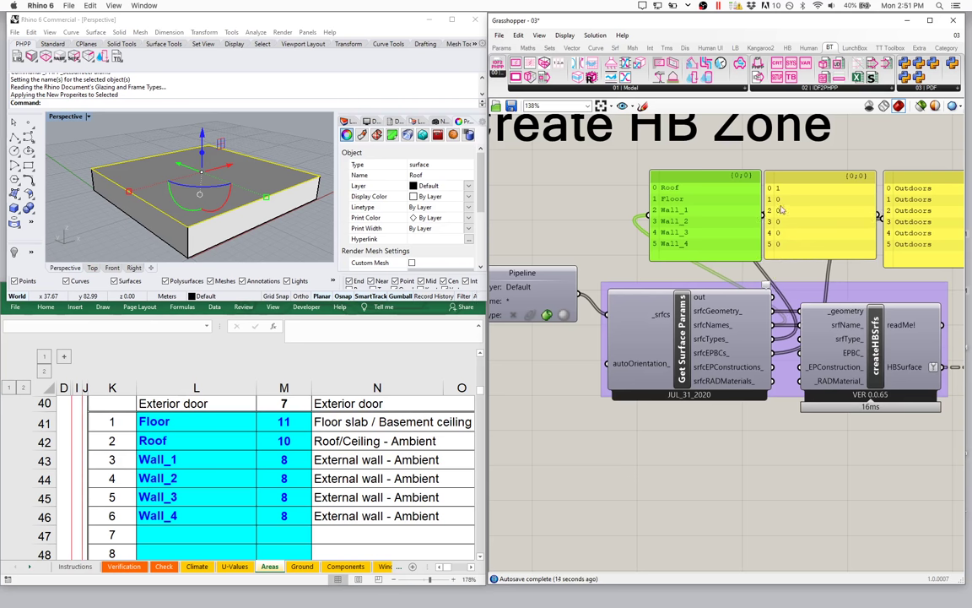
{"action": "left_click", "coordinate": [910, 249]}
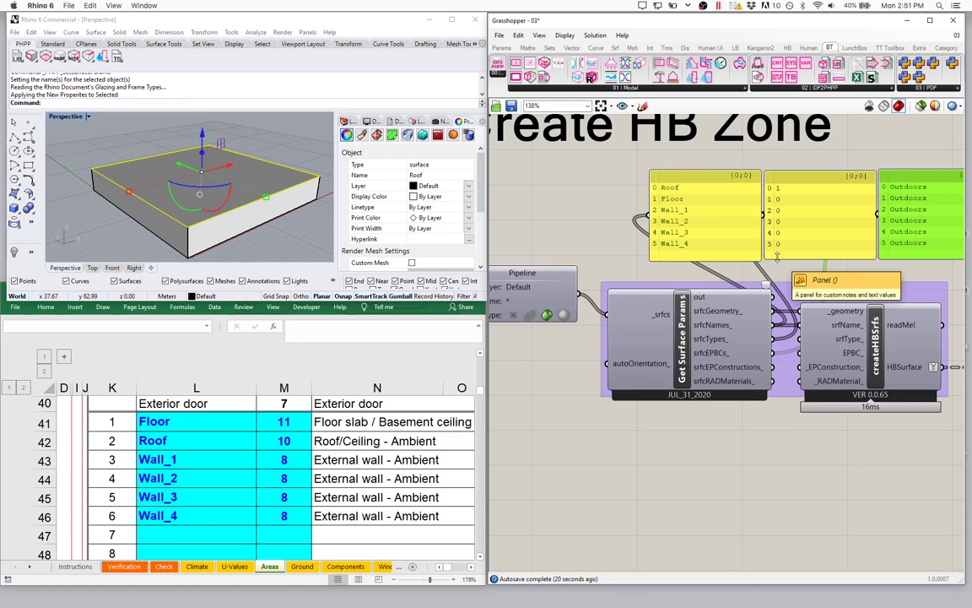
Step: Assign the Floor surface in Rhino the type SlabOnGrade and the EPBC Ground, and refresh the surface data in Grasshopper
{"action": "left_click", "coordinate": [250, 123]}
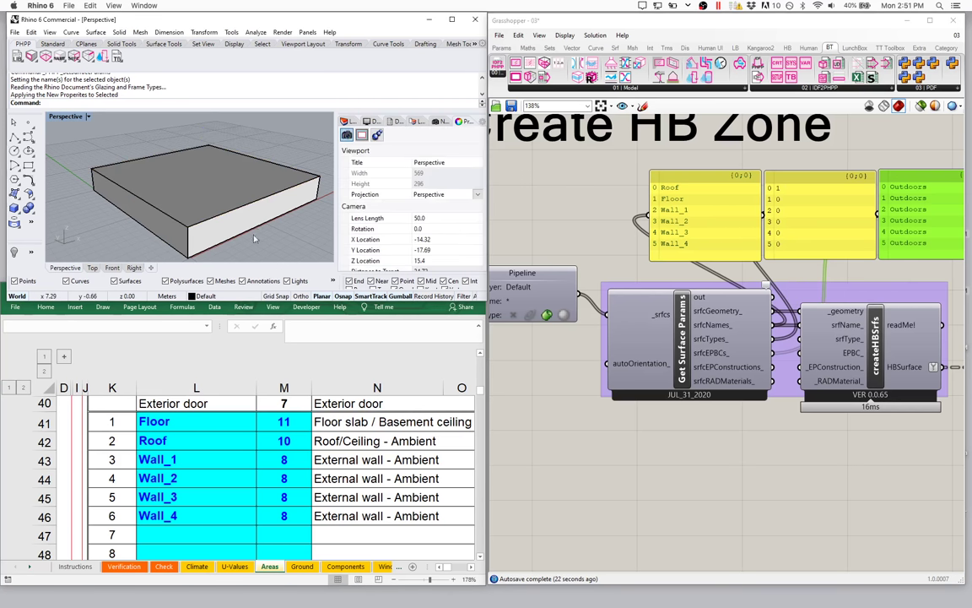
{"action": "right_click_drag", "start_coordinate": [228, 211], "coordinate": [181, 165]}
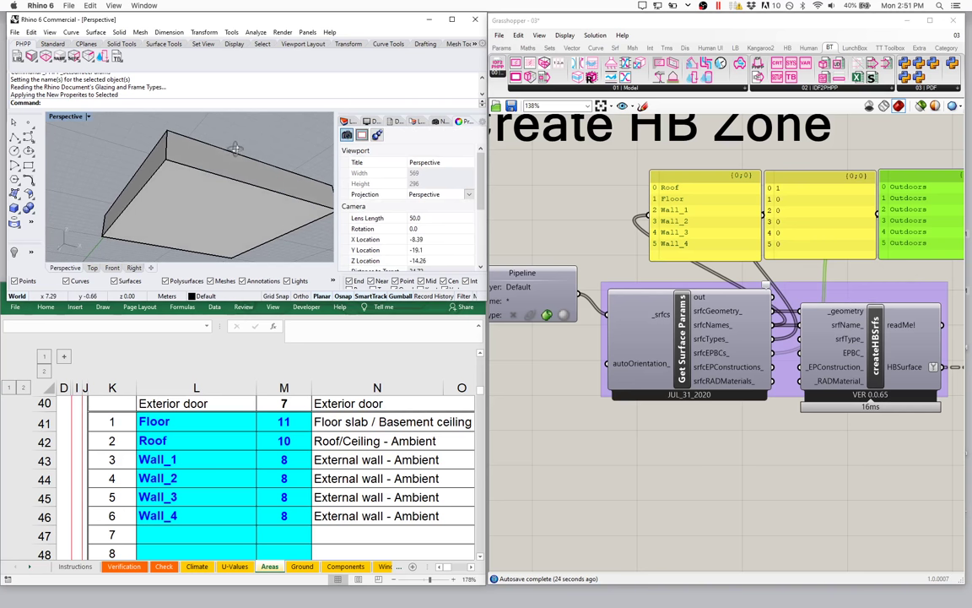
{"action": "left_click", "coordinate": [195, 194]}
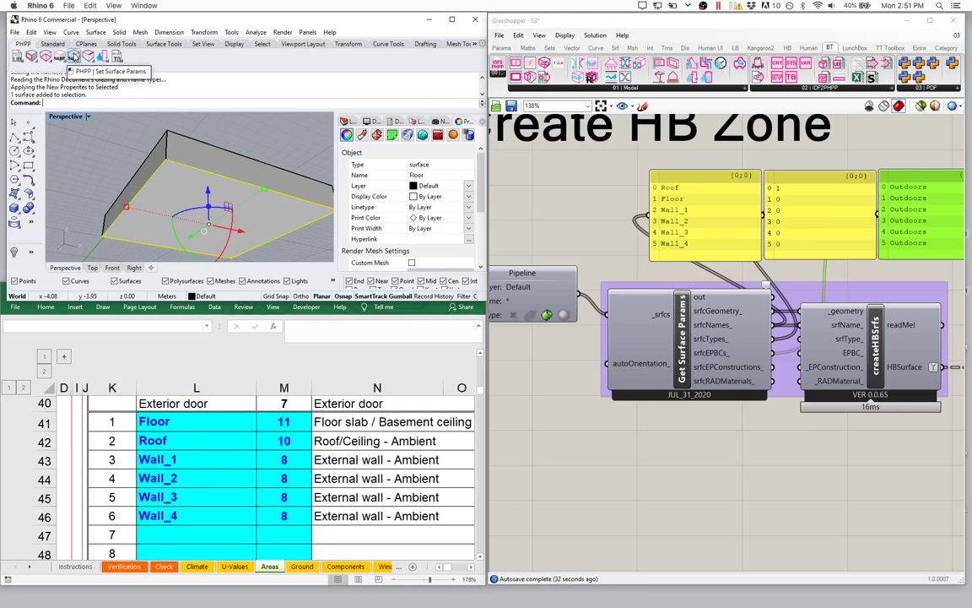
{"action": "left_click", "coordinate": [74, 56]}
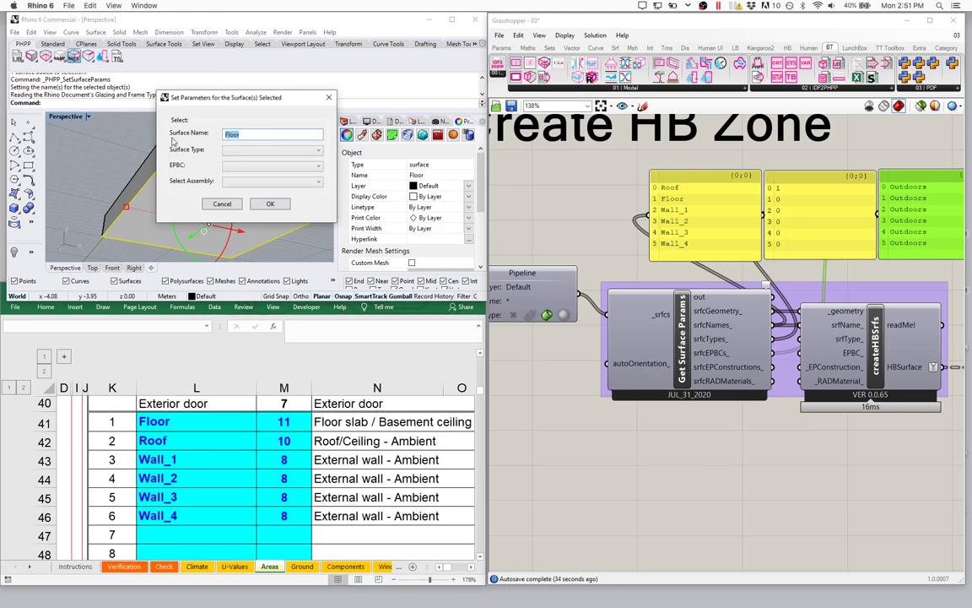
{"action": "left_click", "coordinate": [233, 151]}
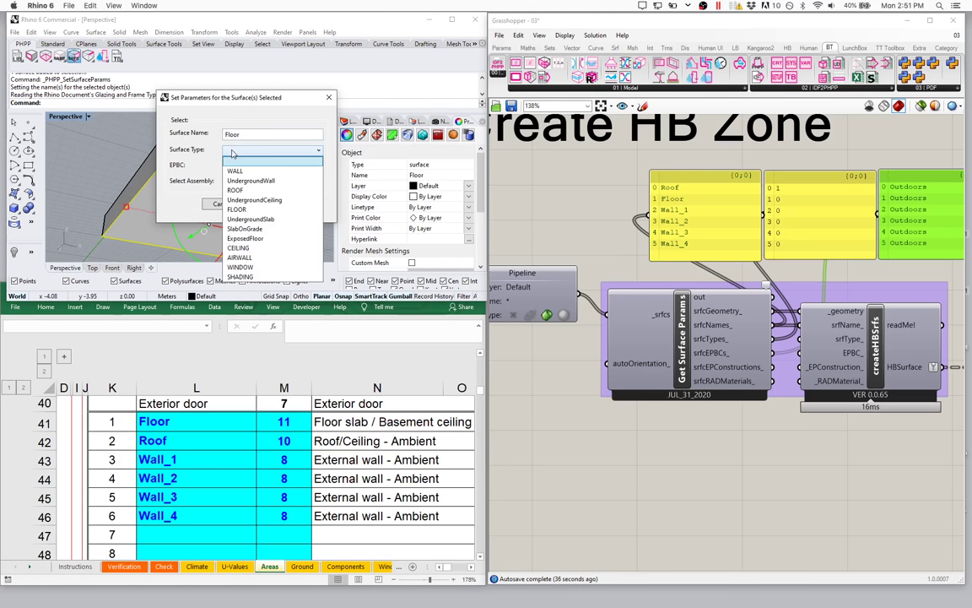
{"action": "left_click", "coordinate": [254, 231]}
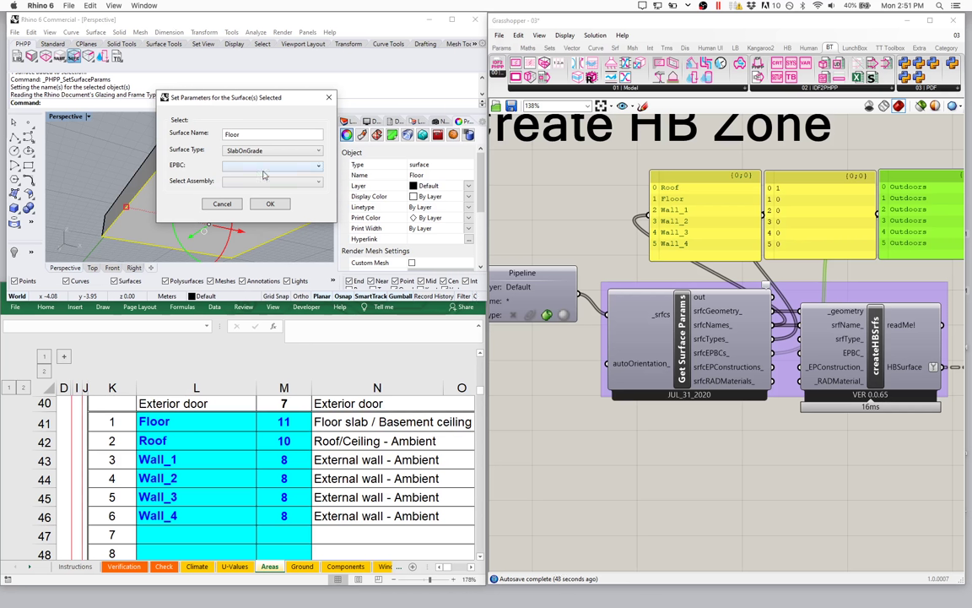
{"action": "left_click", "coordinate": [263, 172]}
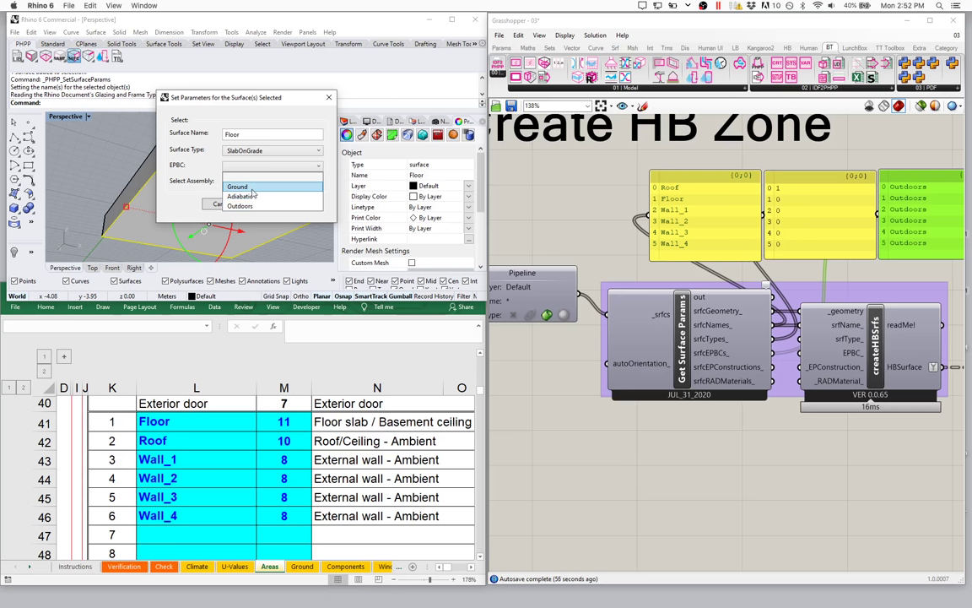
{"action": "left_click", "coordinate": [252, 186]}
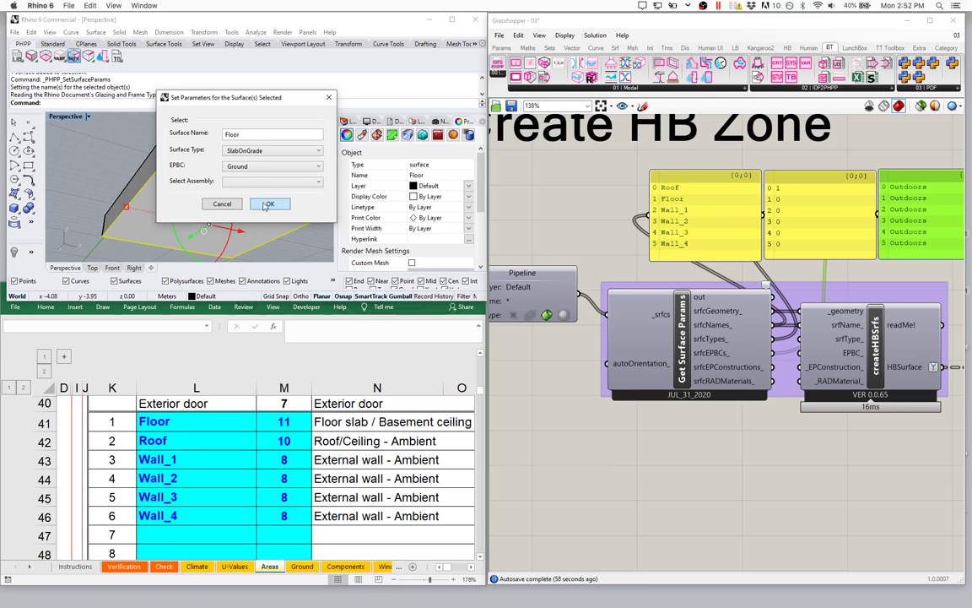
{"action": "left_click", "coordinate": [269, 203]}
{"action": "left_click_drag", "start_coordinate": [615, 333], "coordinate": [614, 327]}
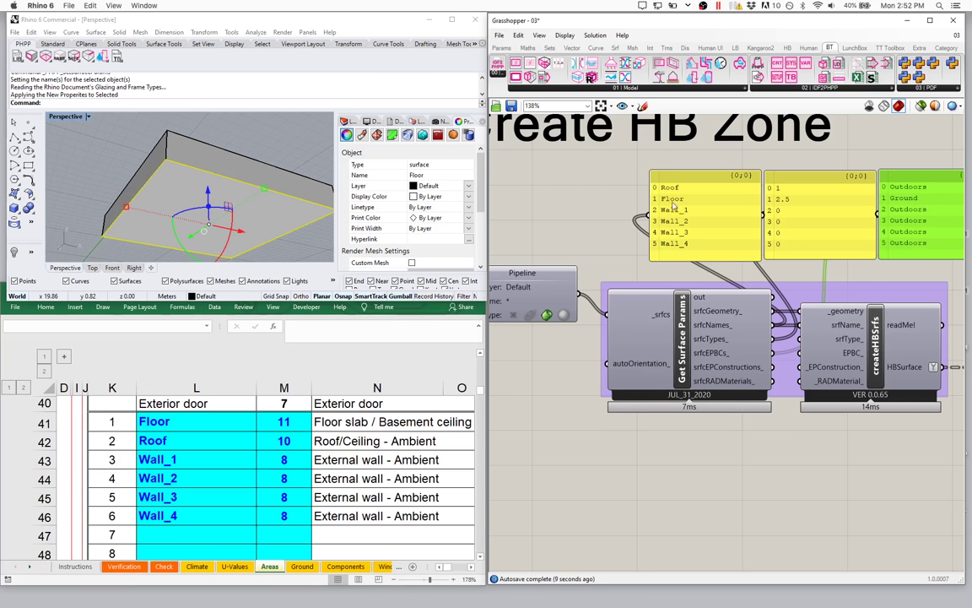
{"action": "mouse_move", "coordinate": [852, 341]}
Step: Select the Roof surface in Rhino again and examine its object properties and its attribute user text
{"action": "right_click_drag", "start_coordinate": [215, 253], "coordinate": [212, 127]}
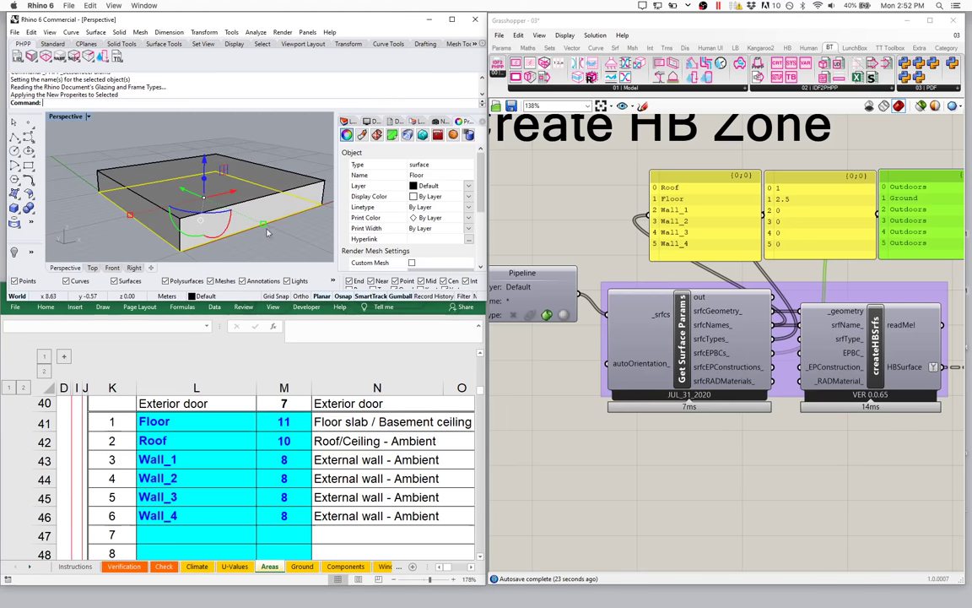
{"action": "left_click", "coordinate": [266, 148]}
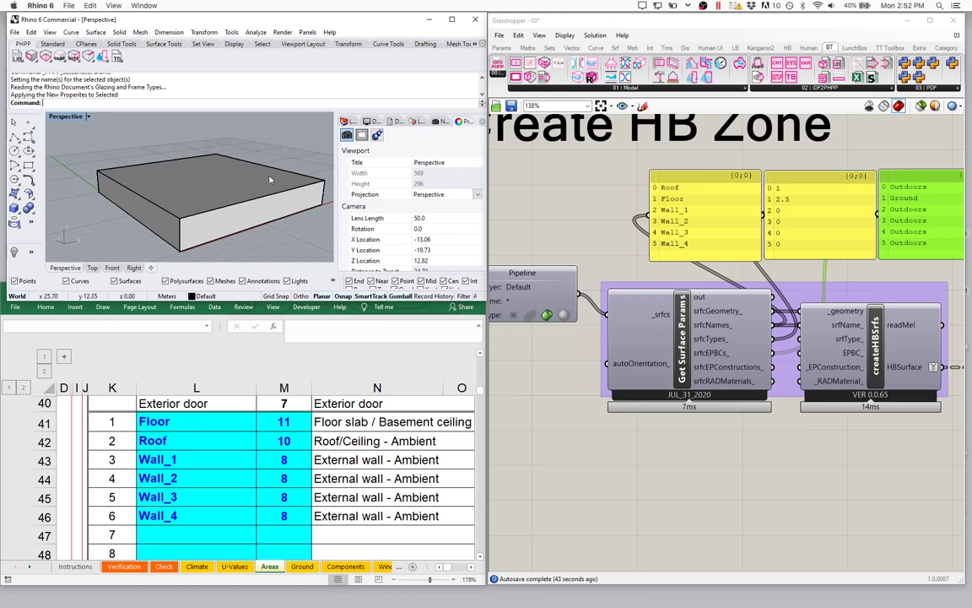
{"action": "left_click", "coordinate": [187, 183]}
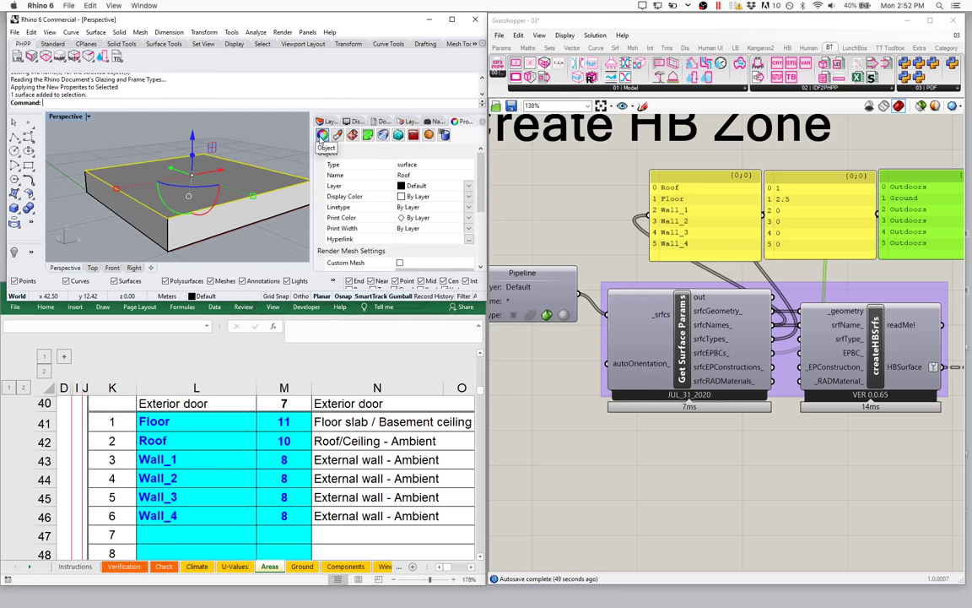
{"action": "scroll", "coordinate": [481, 166], "scroll_direction": "down", "scroll_amount": 5}
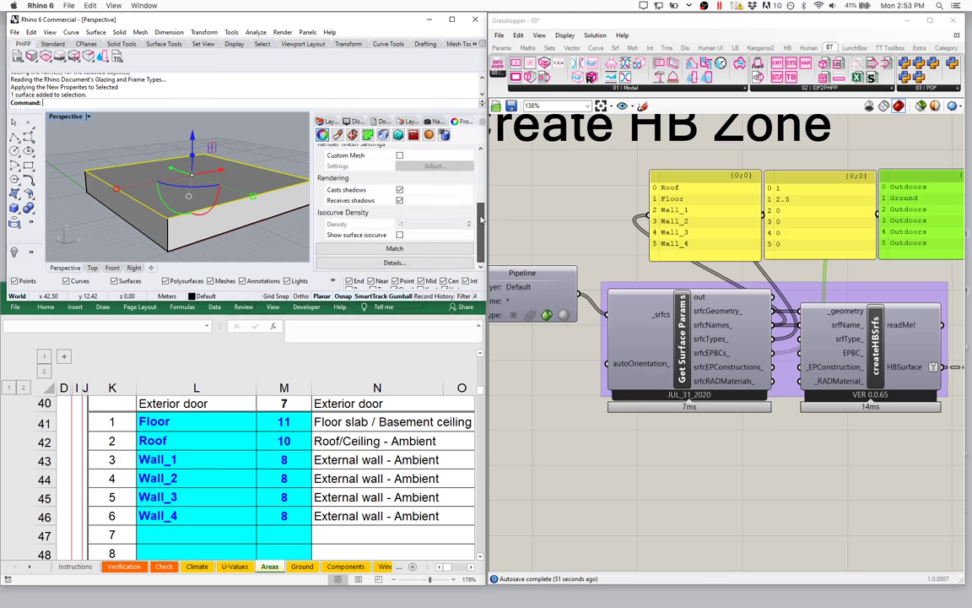
{"action": "scroll", "coordinate": [481, 156], "scroll_direction": "up", "scroll_amount": 5}
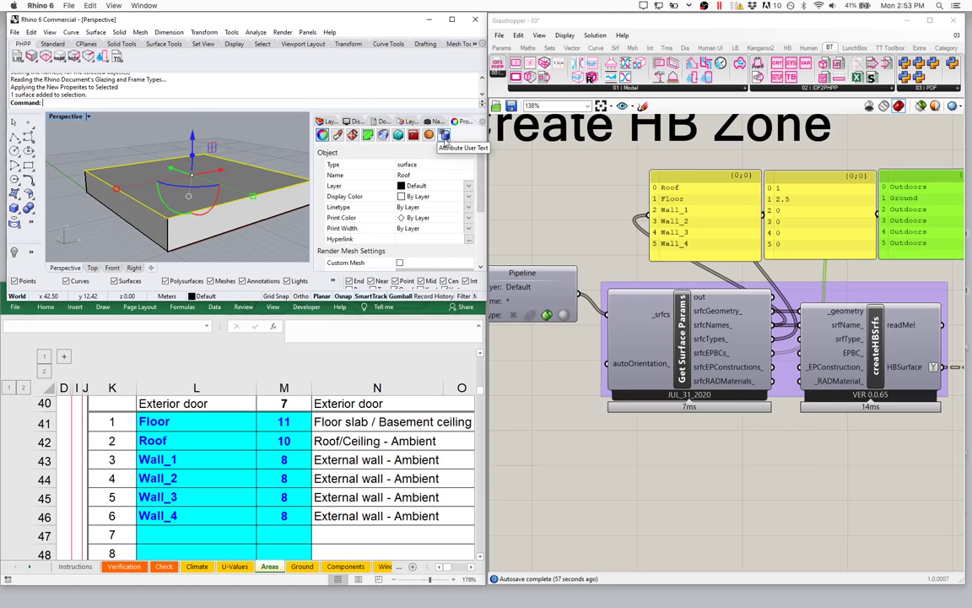
{"action": "left_click", "coordinate": [445, 135]}
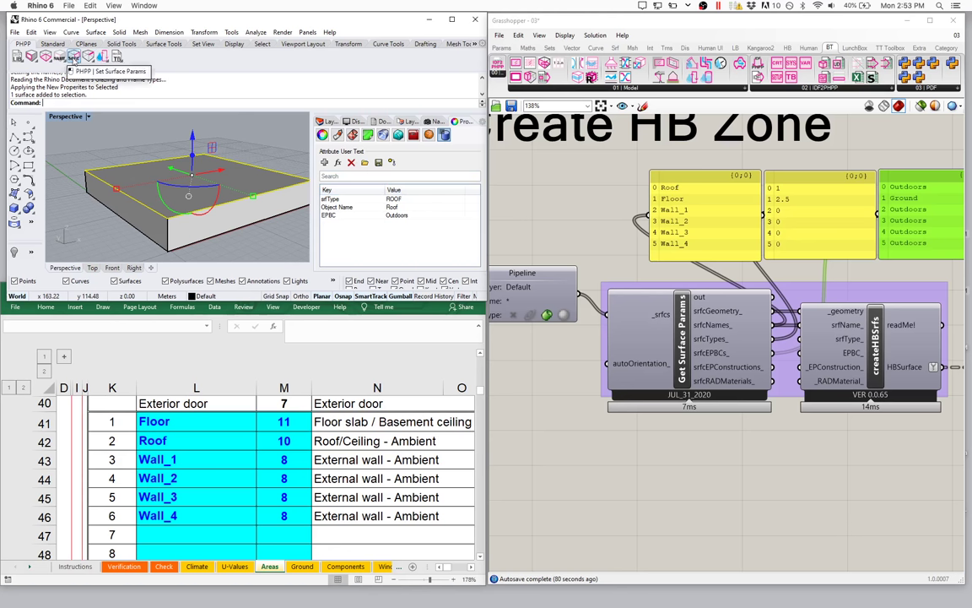
Step: Assign the Wall_2 surface the surface type WALL and the EPBC Outdoors
{"action": "left_click", "coordinate": [279, 205], "text": "ctrl+shift"}
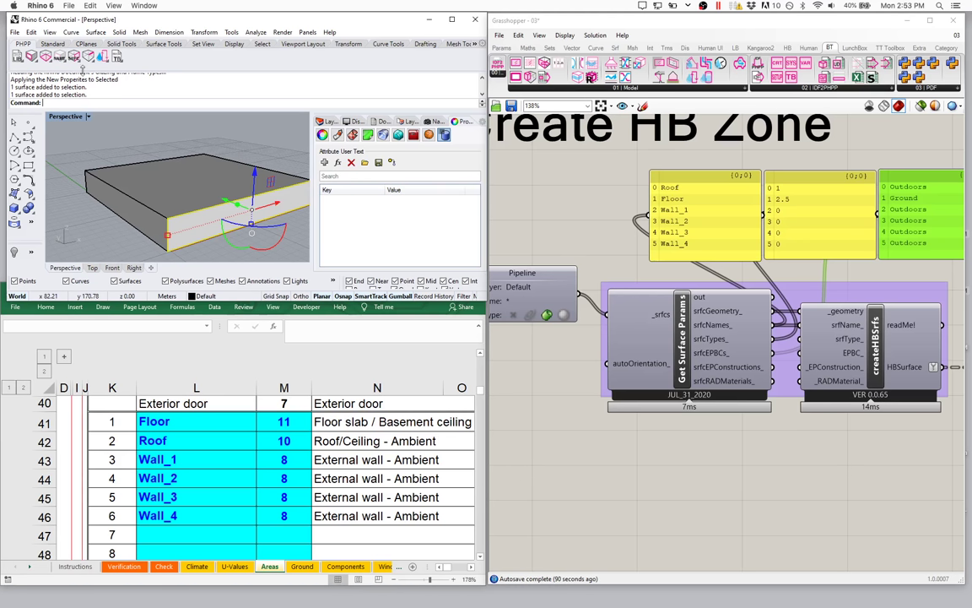
{"action": "left_click", "coordinate": [74, 55]}
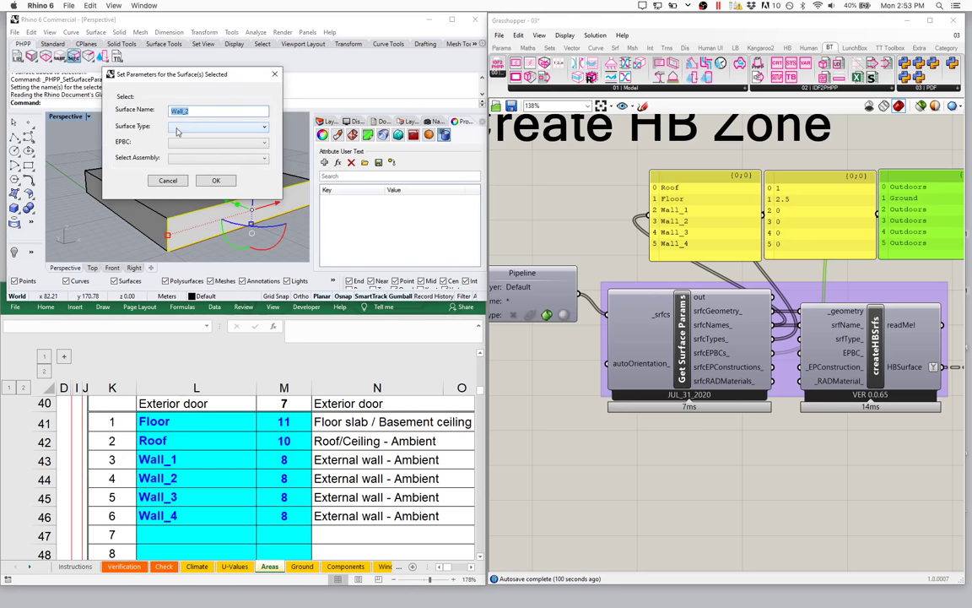
{"action": "left_click", "coordinate": [177, 129]}
{"action": "left_click", "coordinate": [175, 143]}
{"action": "left_click", "coordinate": [179, 142]}
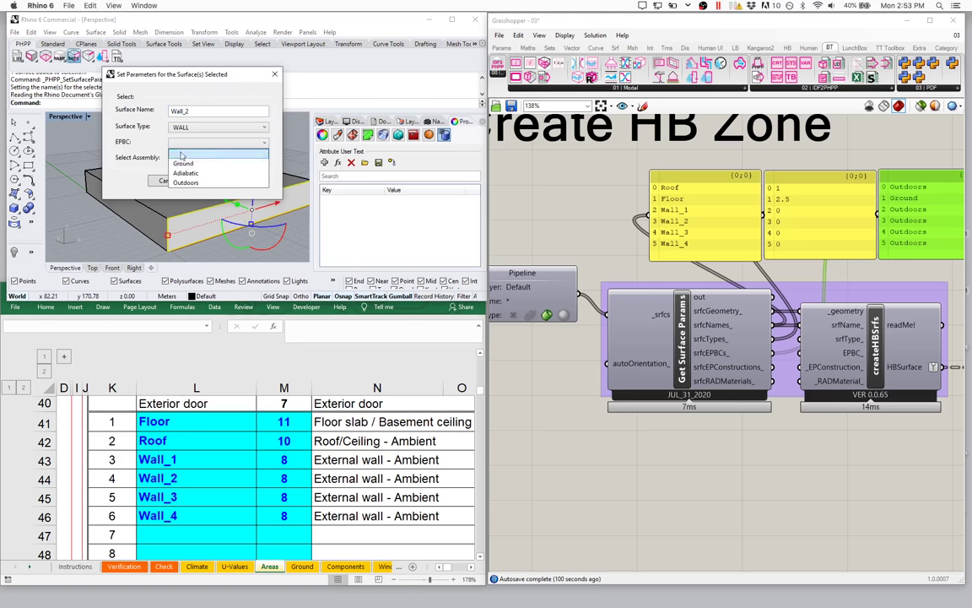
{"action": "left_click", "coordinate": [184, 183]}
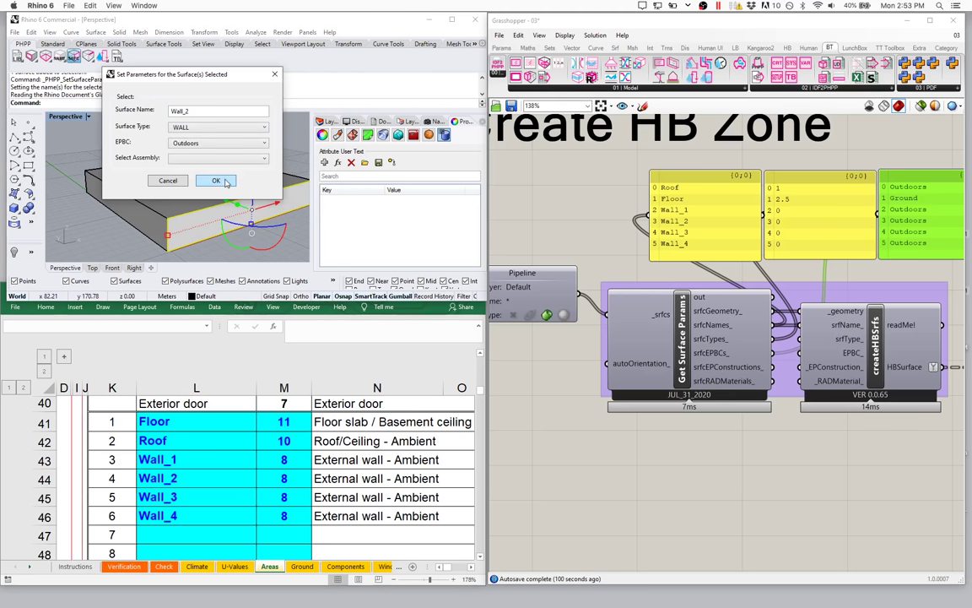
{"action": "left_click", "coordinate": [216, 181]}
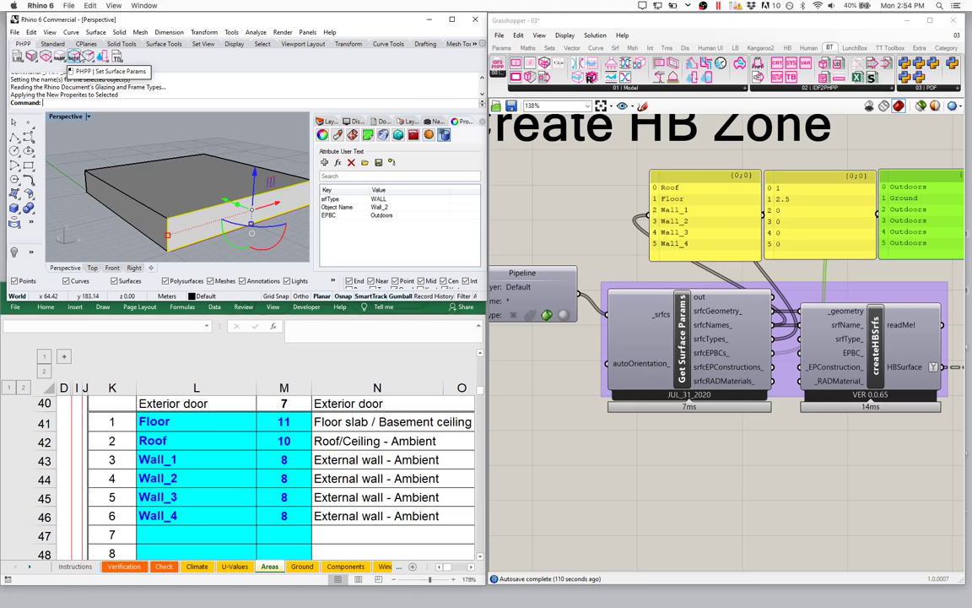
Step: Add the attribute user text key srfcType with the value 2.25 to the Wall_3 surface in Rhino
{"action": "left_click", "coordinate": [110, 186]}
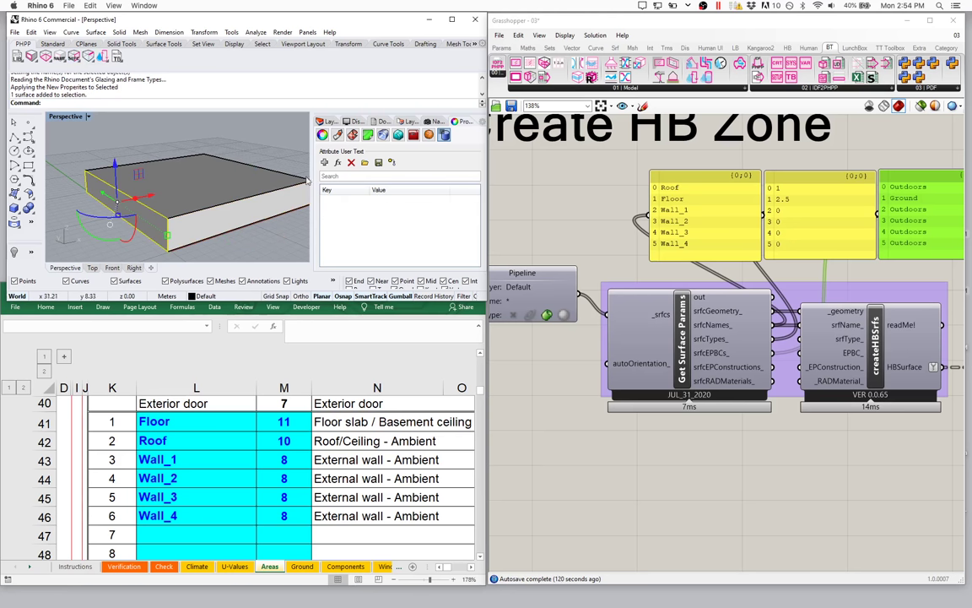
{"action": "left_click", "coordinate": [323, 218]}
{"action": "type", "text": "srfcType"}
{"action": "key", "text": "Tab"}
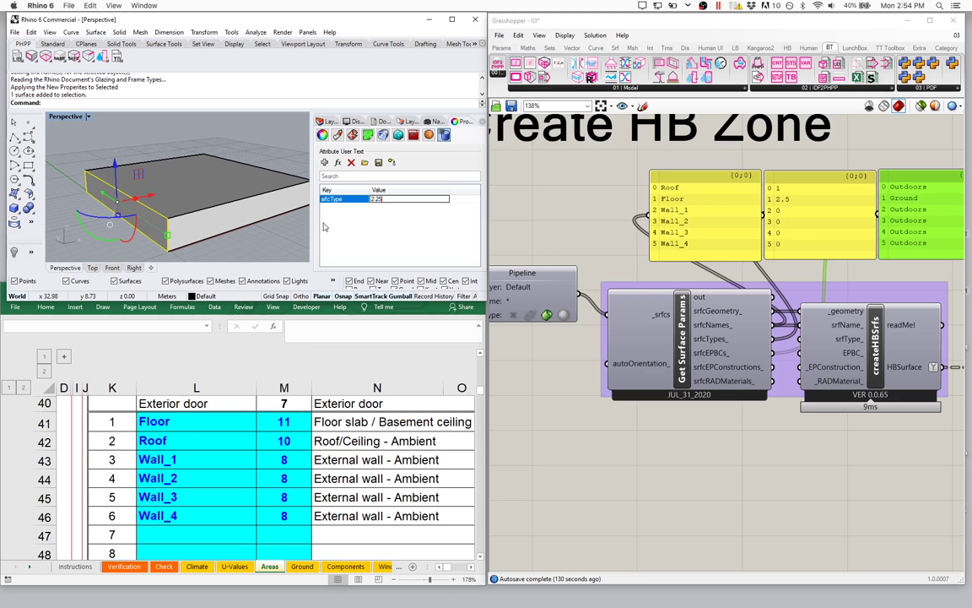
{"action": "key", "text": "Return"}
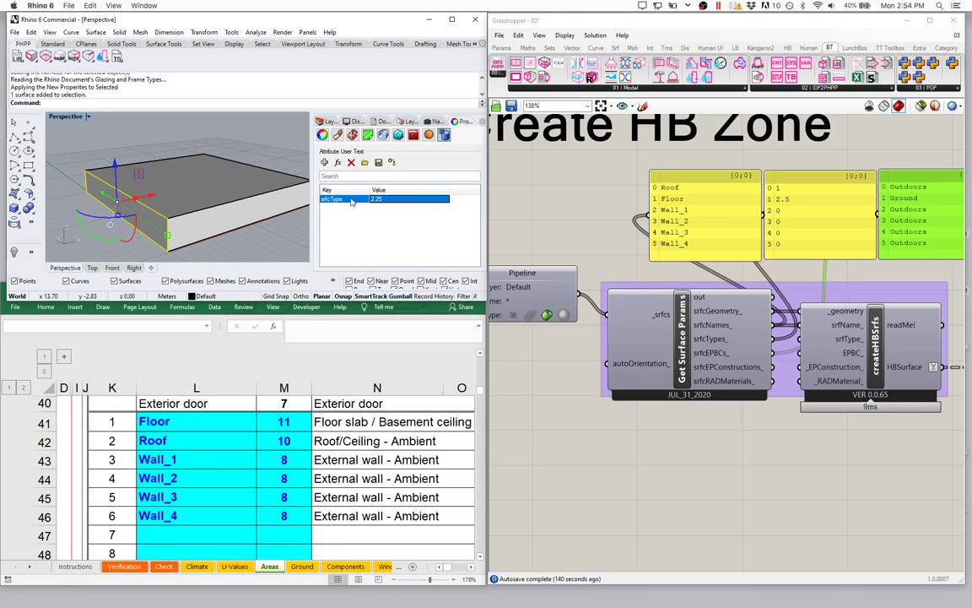
Step: Assign the Wall_3 surface the surface type WALL and the EPBC Outdoors
{"action": "left_click", "coordinate": [75, 57]}
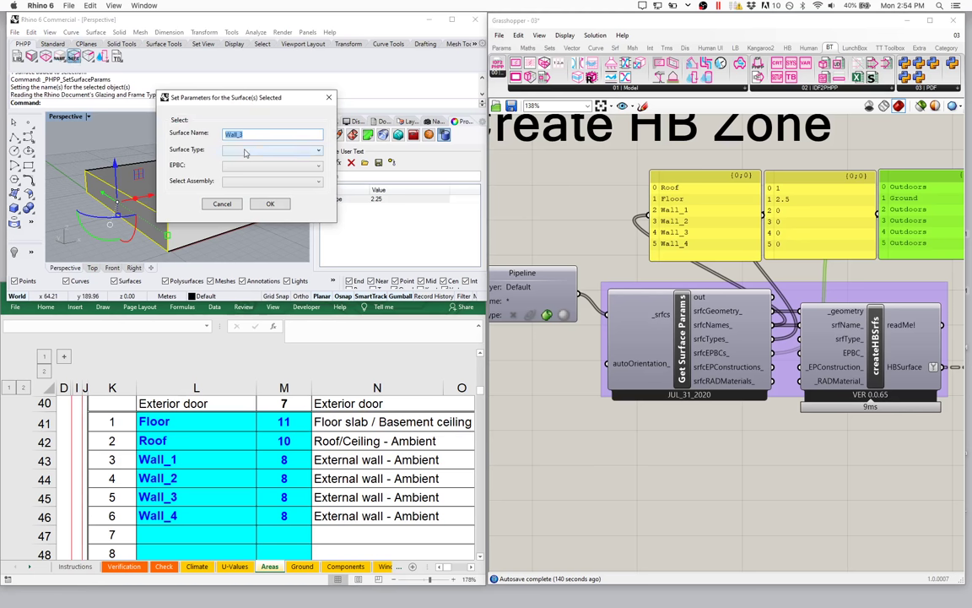
{"action": "left_click", "coordinate": [245, 150]}
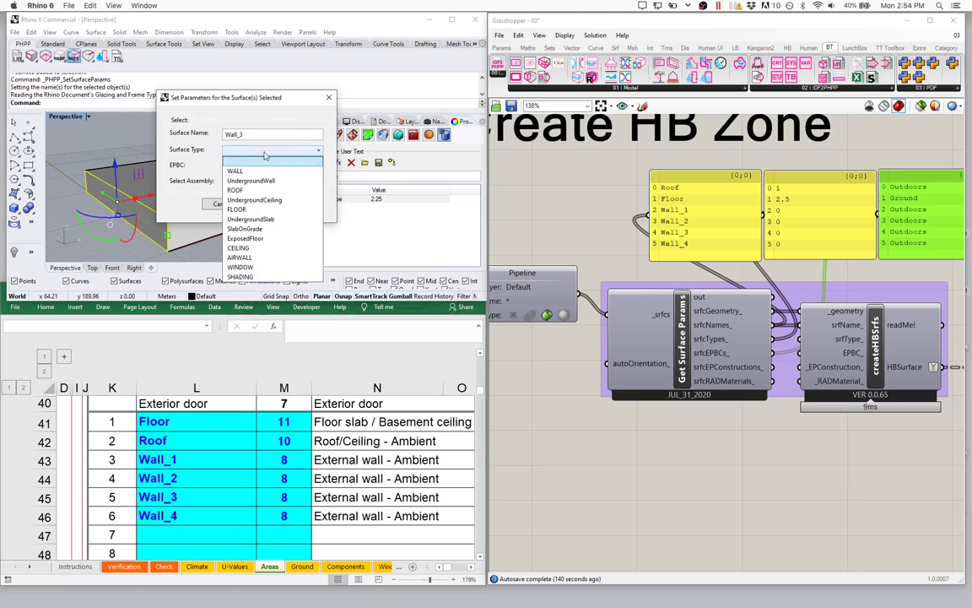
{"action": "left_click", "coordinate": [254, 172]}
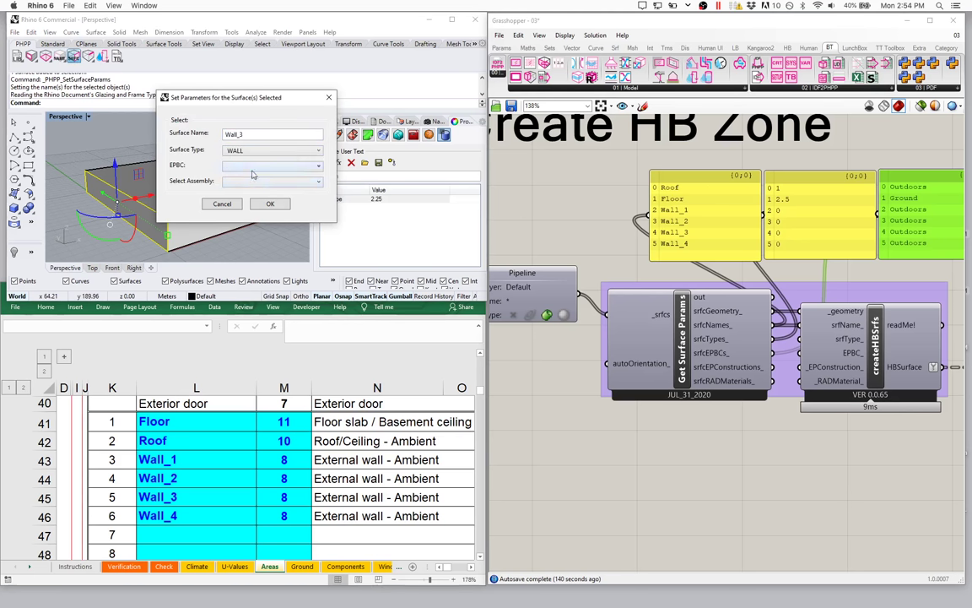
{"action": "left_click", "coordinate": [253, 165]}
{"action": "left_click", "coordinate": [240, 206]}
{"action": "left_click", "coordinate": [265, 204]}
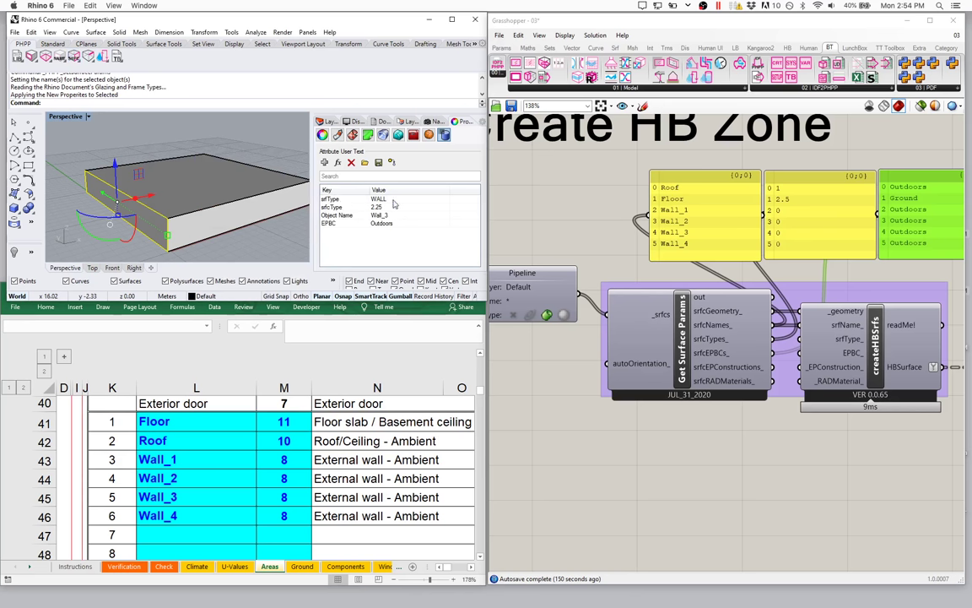
Step: Delete the srfcType entry from Wall_3's attribute user text and reconfirm its surface parameters
{"action": "left_click", "coordinate": [351, 207]}
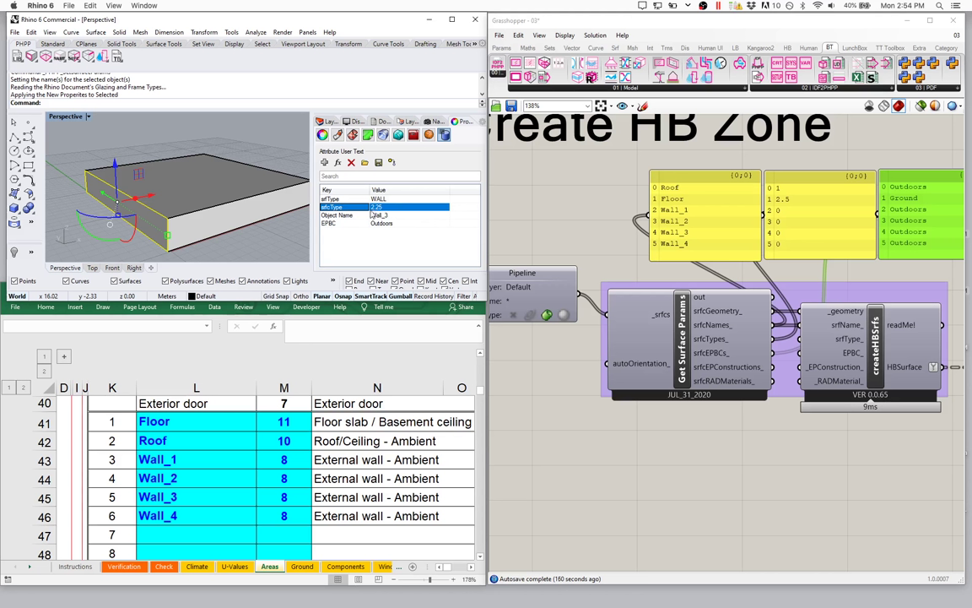
{"action": "left_click", "coordinate": [351, 163]}
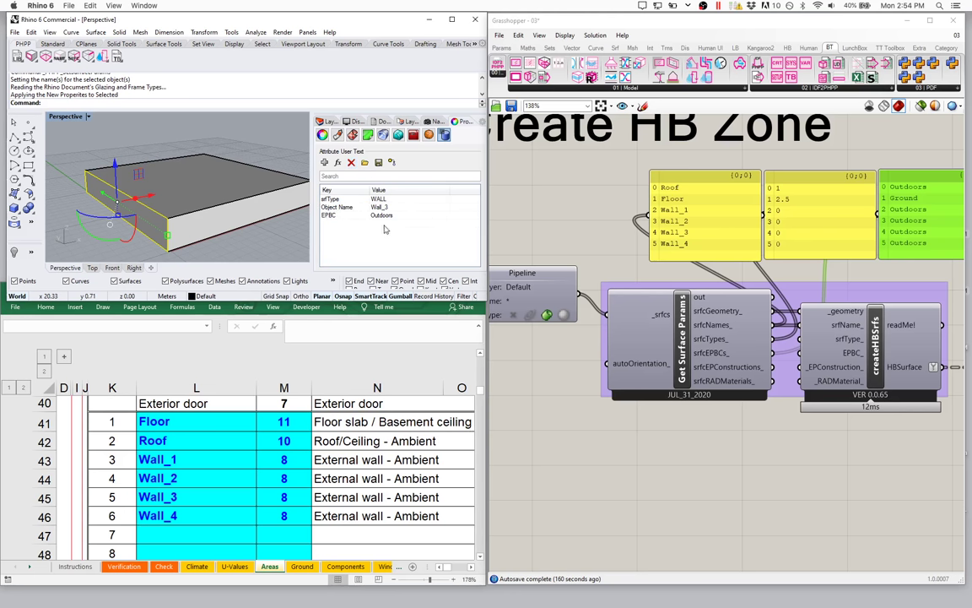
{"action": "left_click", "coordinate": [74, 55]}
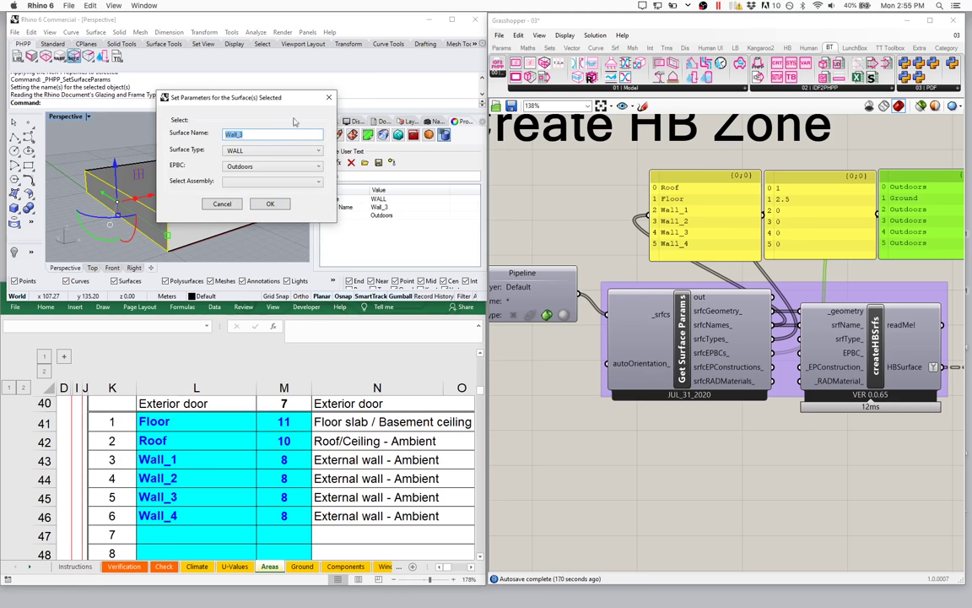
{"action": "left_click", "coordinate": [270, 204]}
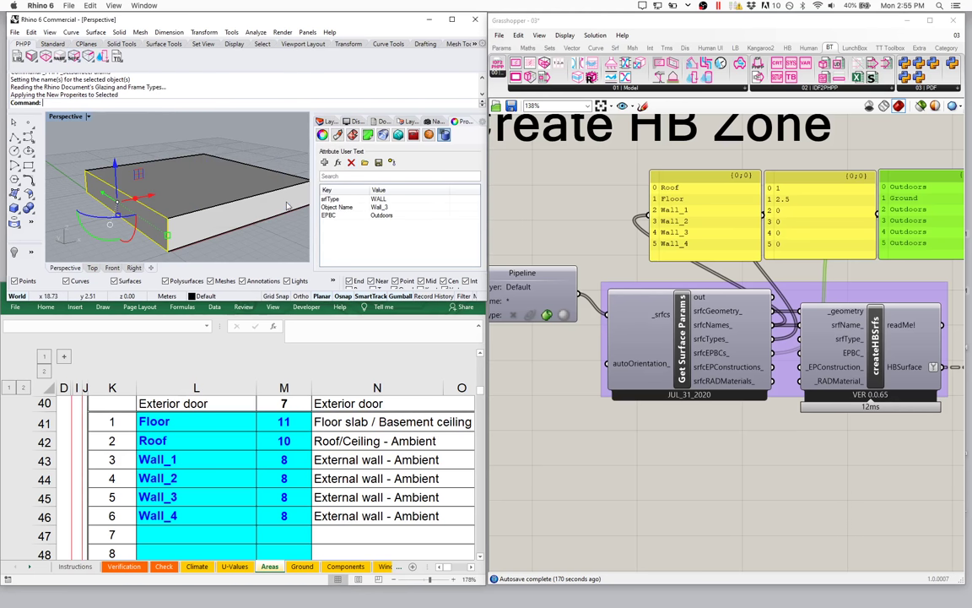
Step: Review the names, types and EPBC panels in Grasshopper and the attribute user text of Wall_2 in Rhino
{"action": "left_click", "coordinate": [576, 293]}
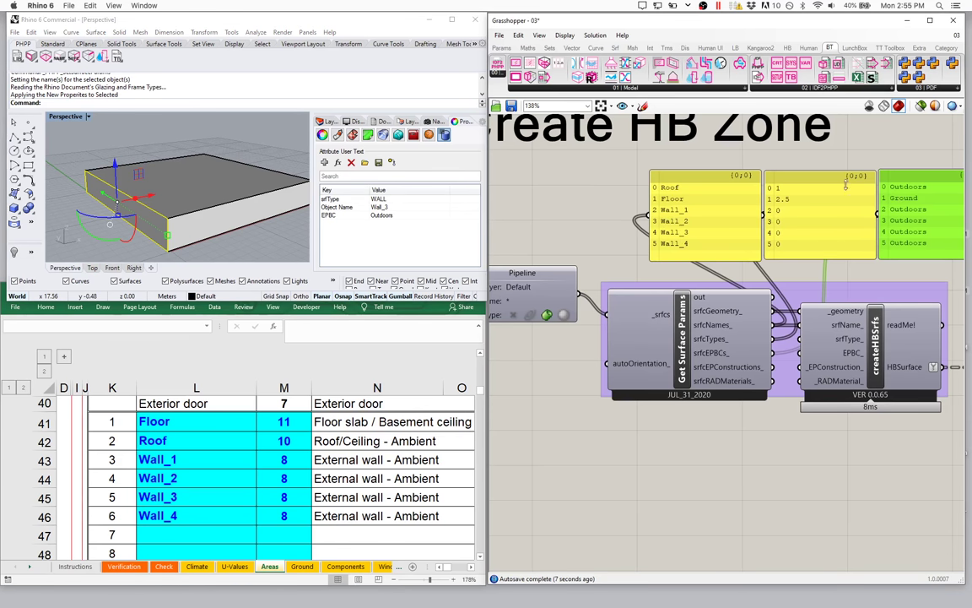
{"action": "right_click_drag", "start_coordinate": [847, 256], "coordinate": [760, 247]}
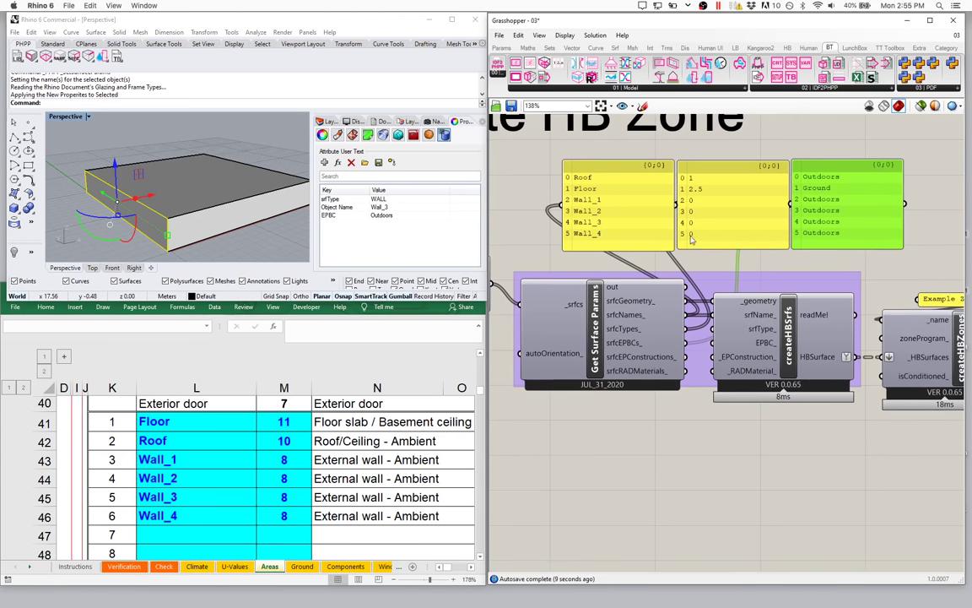
{"action": "left_click", "coordinate": [114, 143]}
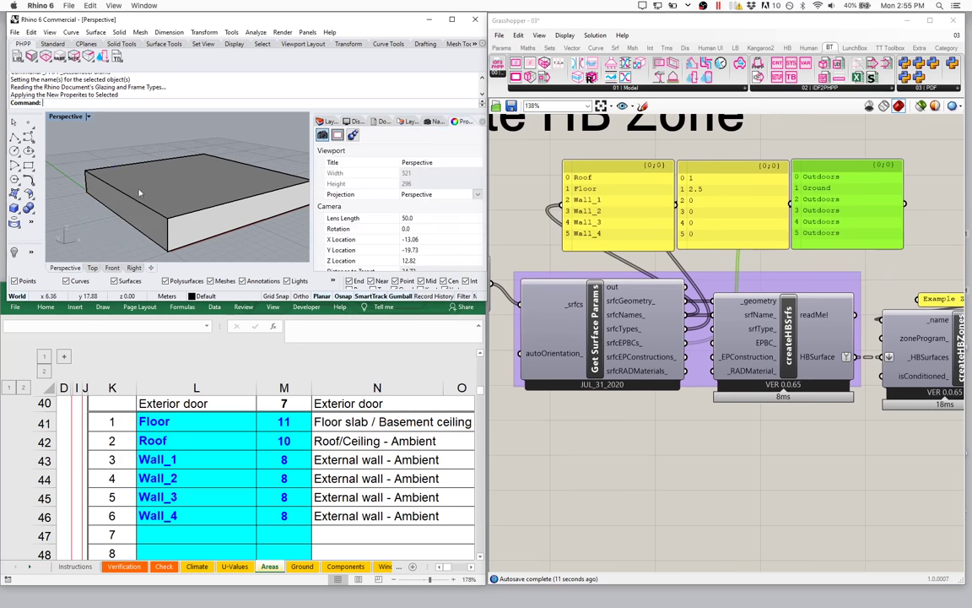
{"action": "right_click_drag", "start_coordinate": [114, 143], "coordinate": [170, 186]}
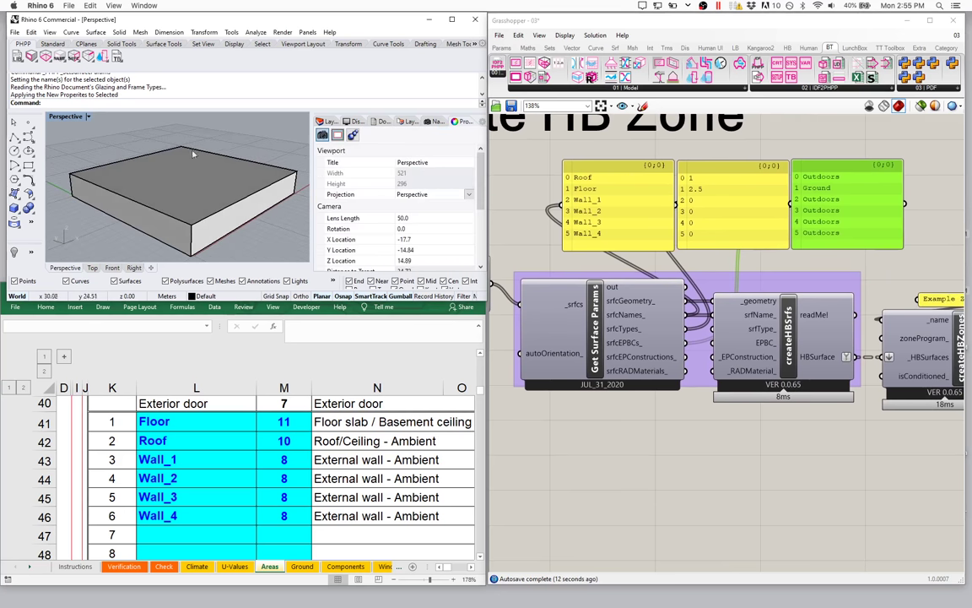
{"action": "left_click", "coordinate": [228, 215]}
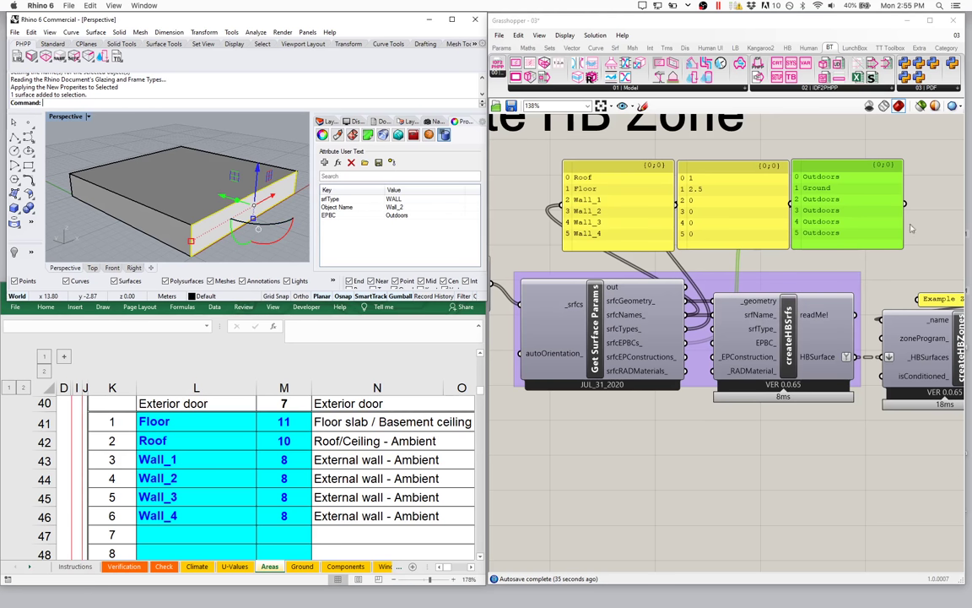
Step: Delete the three data panels in Grasshopper, and wire srfcTypes_ and srfcEPBCs_ to the srfType_ and EPBC_ inputs of createHBSrfs
{"action": "left_click_drag", "start_coordinate": [830, 145], "coordinate": [634, 196]}
{"action": "key", "text": "Delete"}
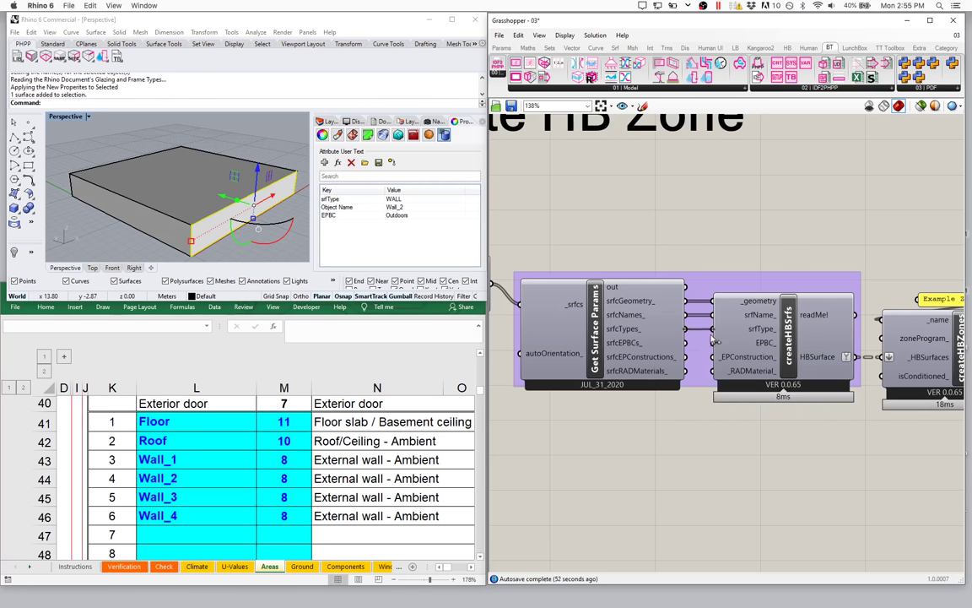
{"action": "left_click_drag", "start_coordinate": [684, 328], "coordinate": [713, 329]}
{"action": "left_click_drag", "start_coordinate": [686, 342], "coordinate": [714, 343]}
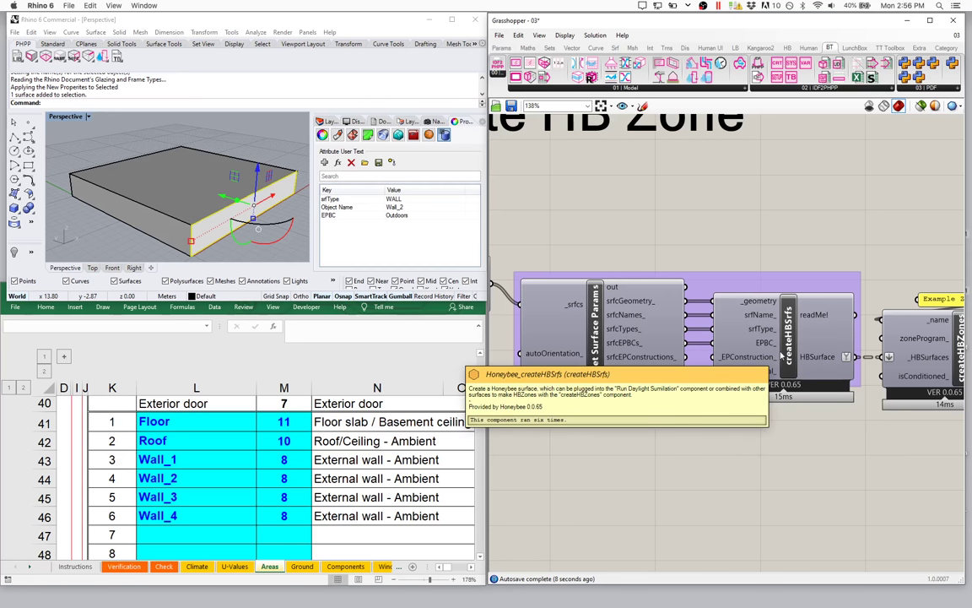
Step: Examine the group numbers of all surfaces and the wall rows' assigned groups on Excel's Areas sheet
{"action": "left_click", "coordinate": [293, 422]}
{"action": "left_click_drag", "start_coordinate": [293, 422], "coordinate": [284, 513]}
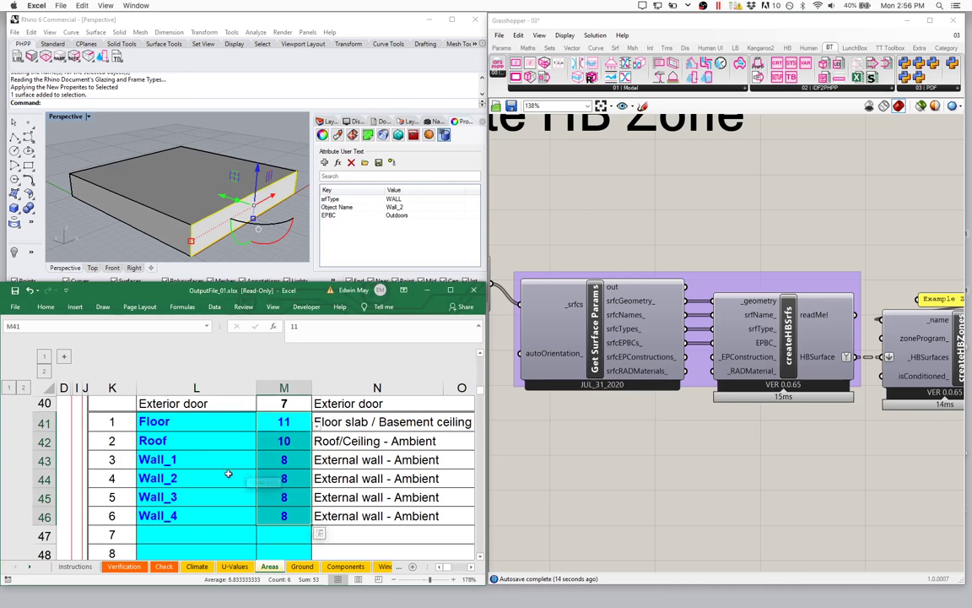
{"action": "key", "text": "Right"}
{"action": "key", "text": "Down"}
{"action": "key", "text": "Down"}
{"action": "left_click_drag", "start_coordinate": [167, 460], "coordinate": [353, 514]}
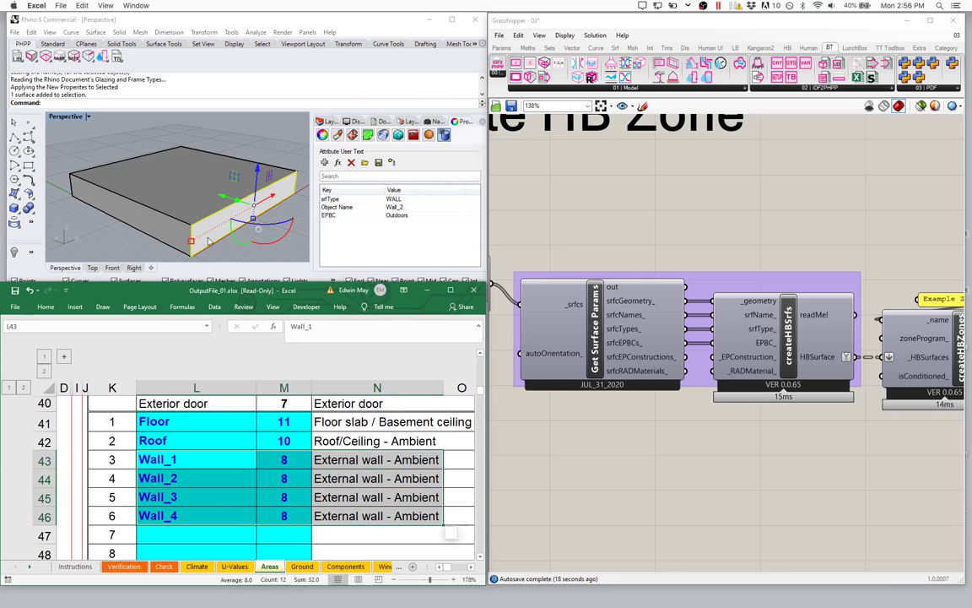
Step: Set Wall_3 in Rhino to the surface type WALL with the EPBC Ground, and refresh the surface data in Grasshopper
{"action": "left_click", "coordinate": [120, 201]}
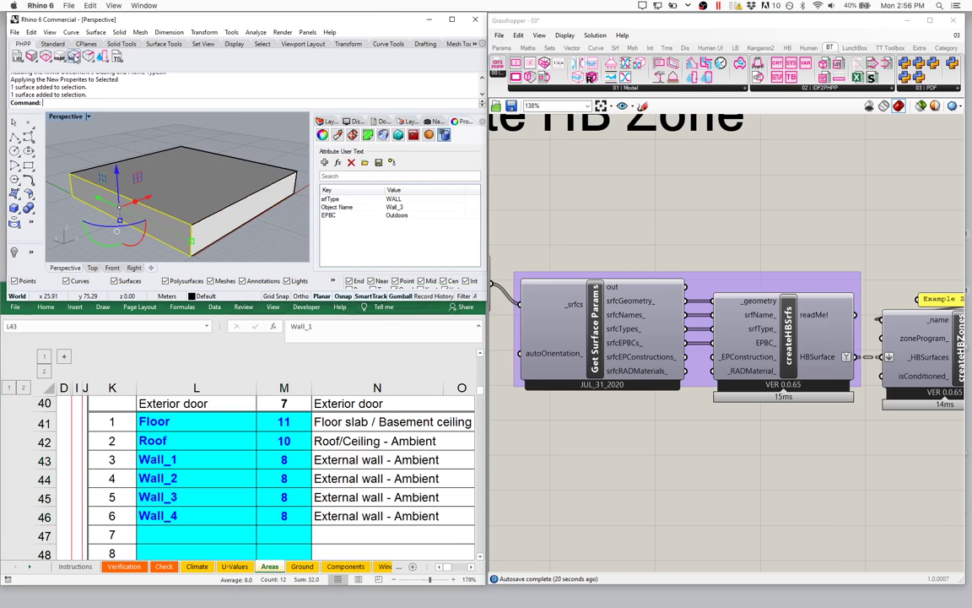
{"action": "left_click", "coordinate": [73, 55]}
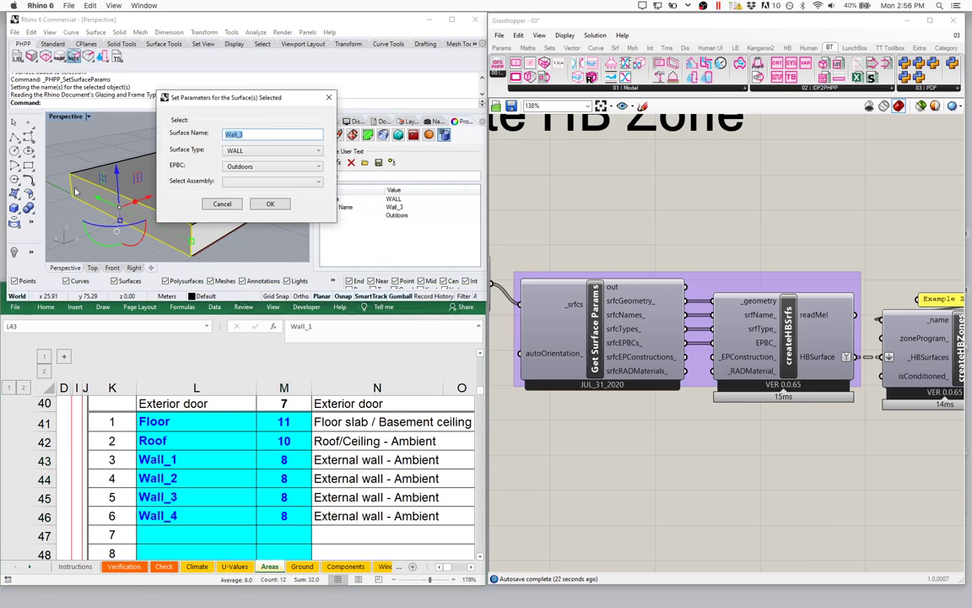
{"action": "left_click", "coordinate": [253, 151]}
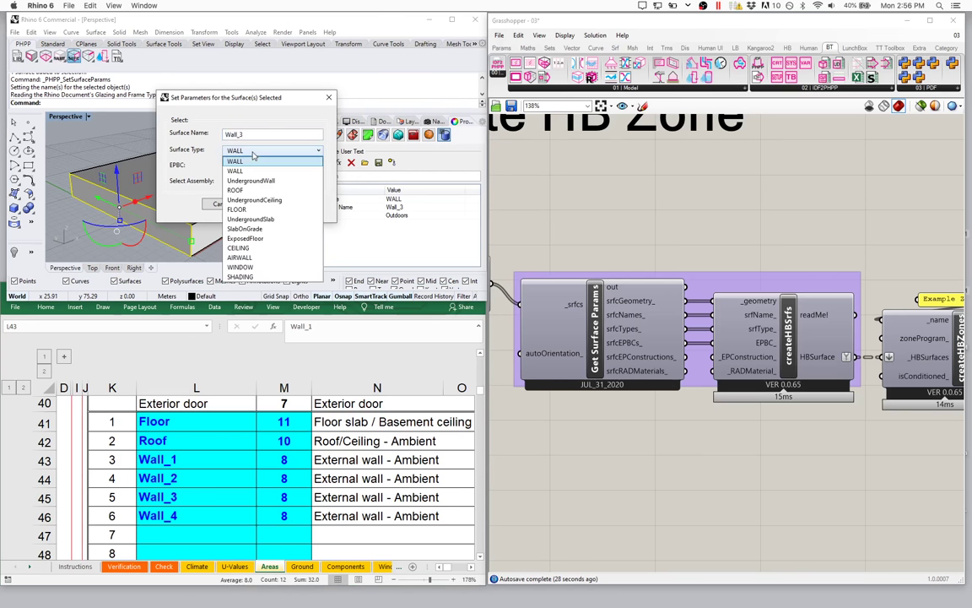
{"action": "left_click", "coordinate": [234, 171]}
{"action": "left_click", "coordinate": [236, 165]}
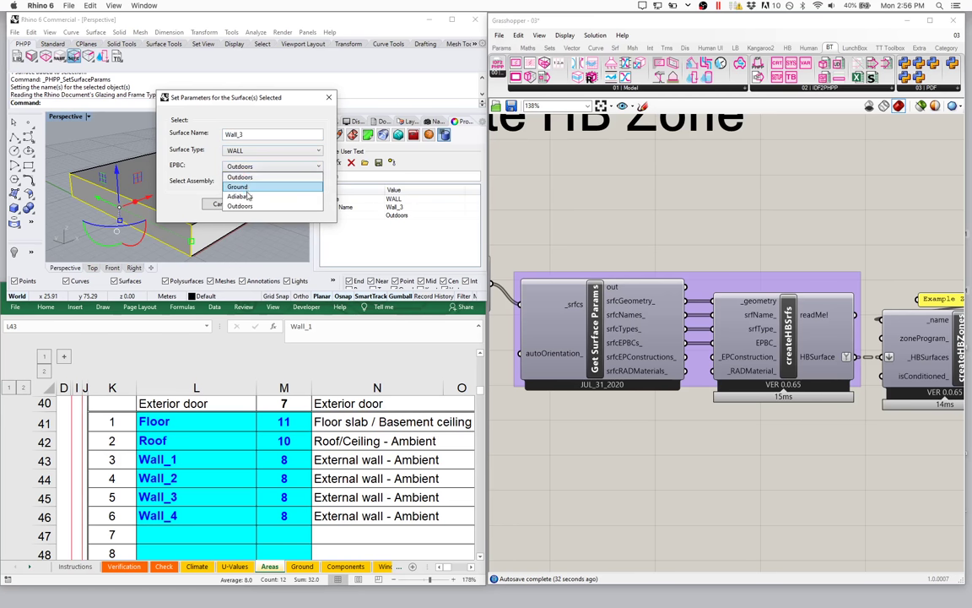
{"action": "left_click", "coordinate": [245, 186]}
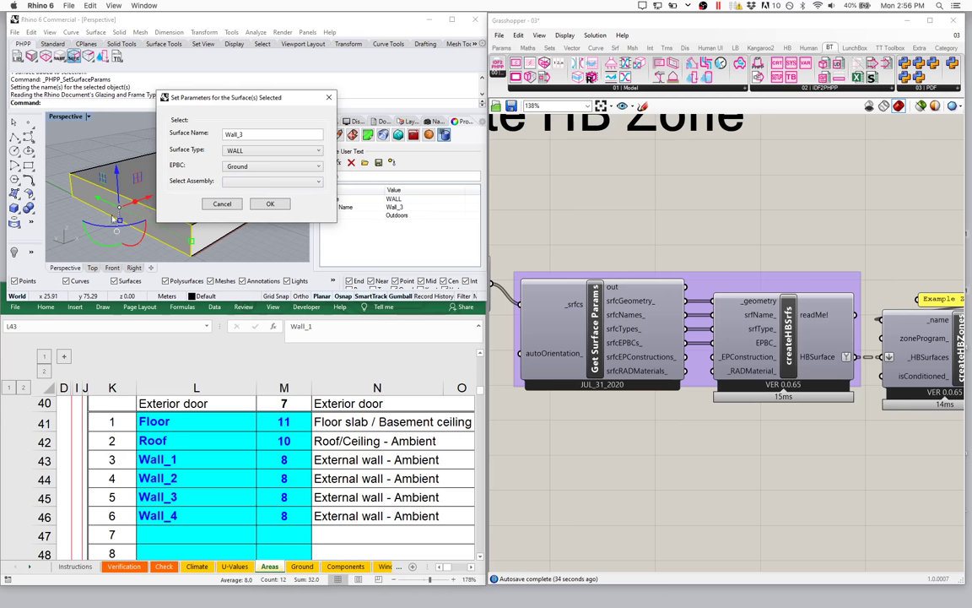
{"action": "left_click", "coordinate": [270, 203]}
{"action": "right_click_drag", "start_coordinate": [525, 312], "coordinate": [554, 305]}
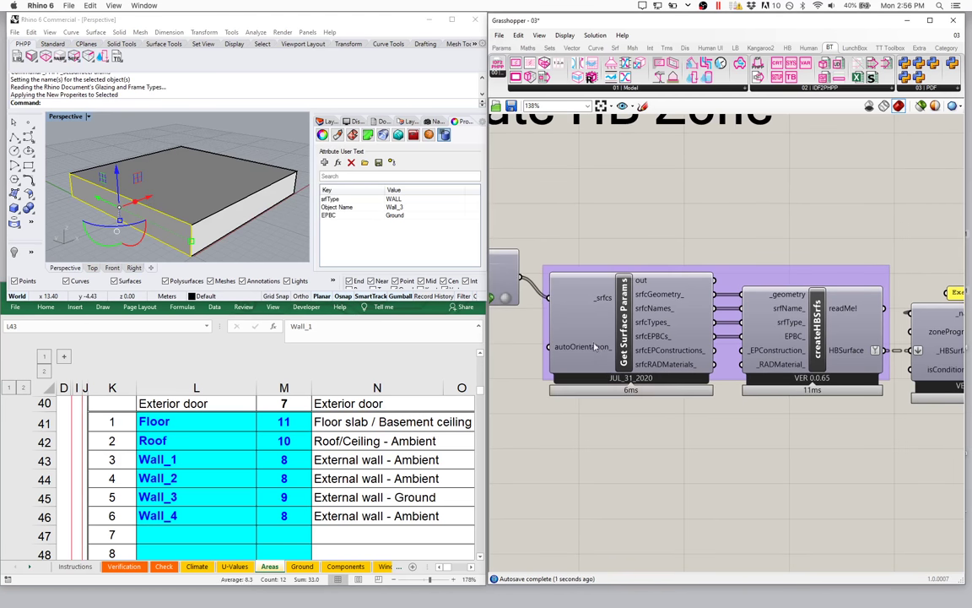
Step: Check Wall_3's group number and assigned group on Excel's Areas sheet against the column headings
{"action": "left_click", "coordinate": [284, 497]}
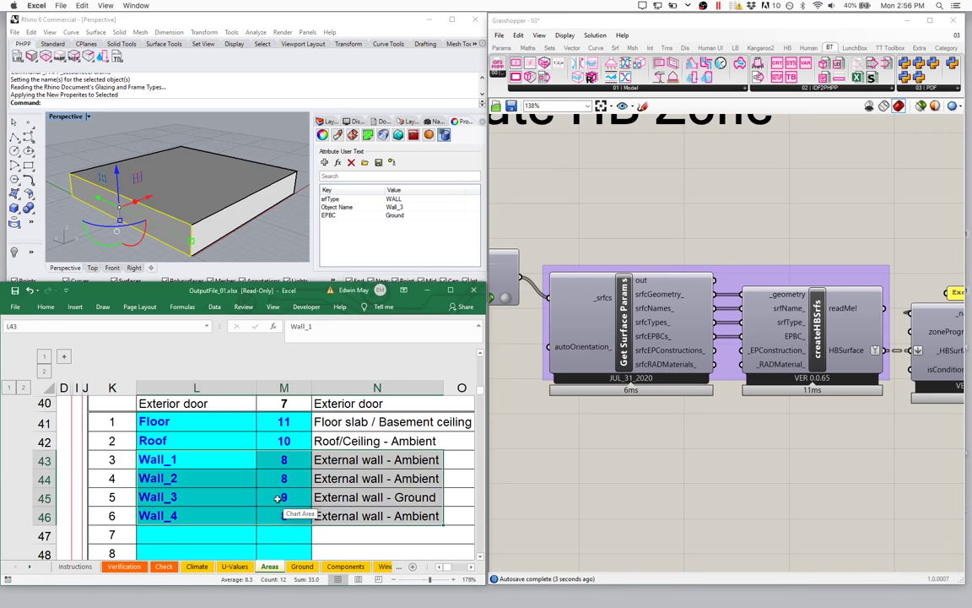
{"action": "scroll", "coordinate": [283, 497], "scroll_direction": "up", "scroll_amount": 5}
{"action": "scroll", "coordinate": [283, 481], "scroll_direction": "down", "scroll_amount": 2}
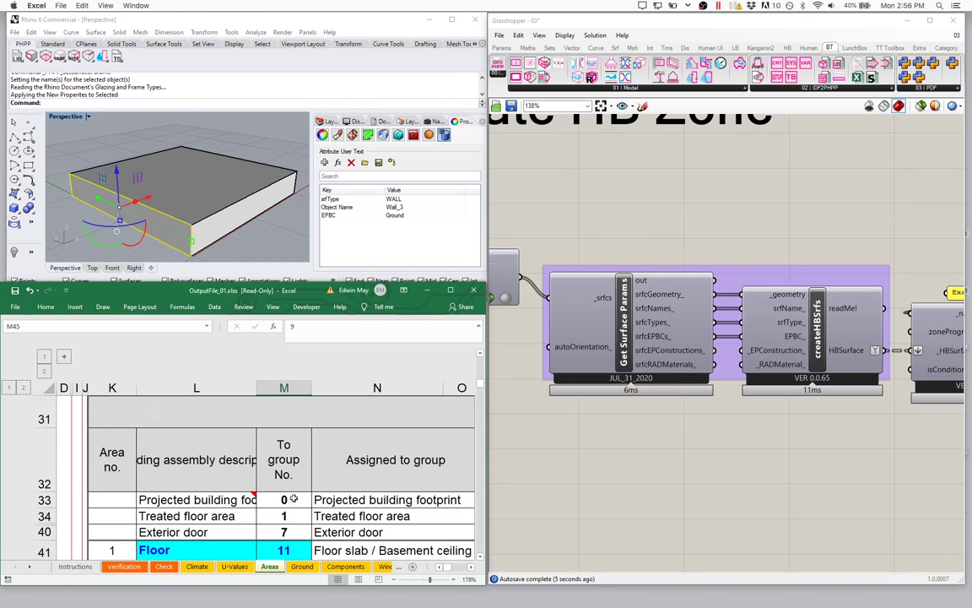
{"action": "left_click", "coordinate": [283, 474]}
{"action": "scroll", "coordinate": [284, 474], "scroll_direction": "down", "scroll_amount": 3}
{"action": "left_click", "coordinate": [284, 497]}
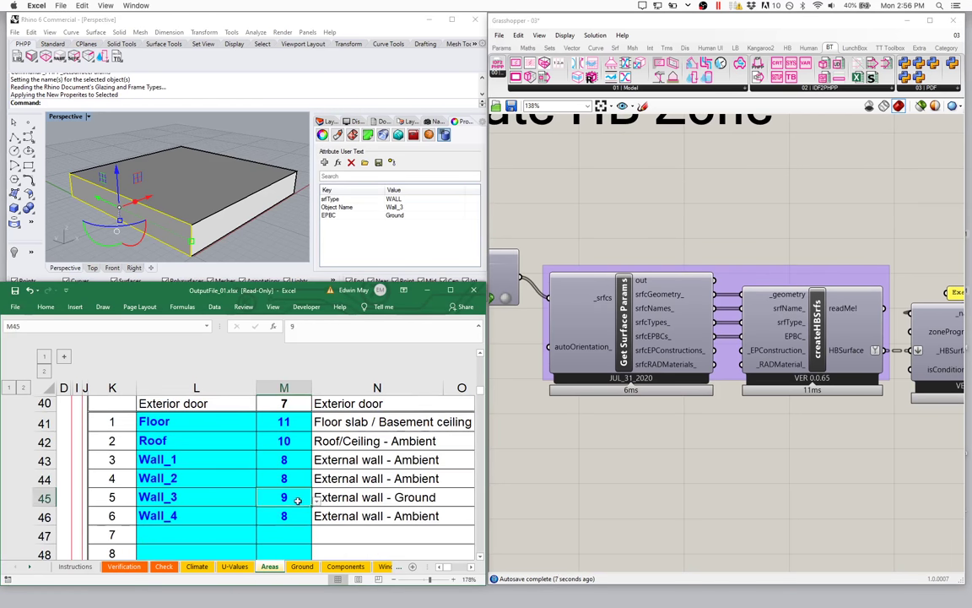
{"action": "left_click", "coordinate": [329, 498]}
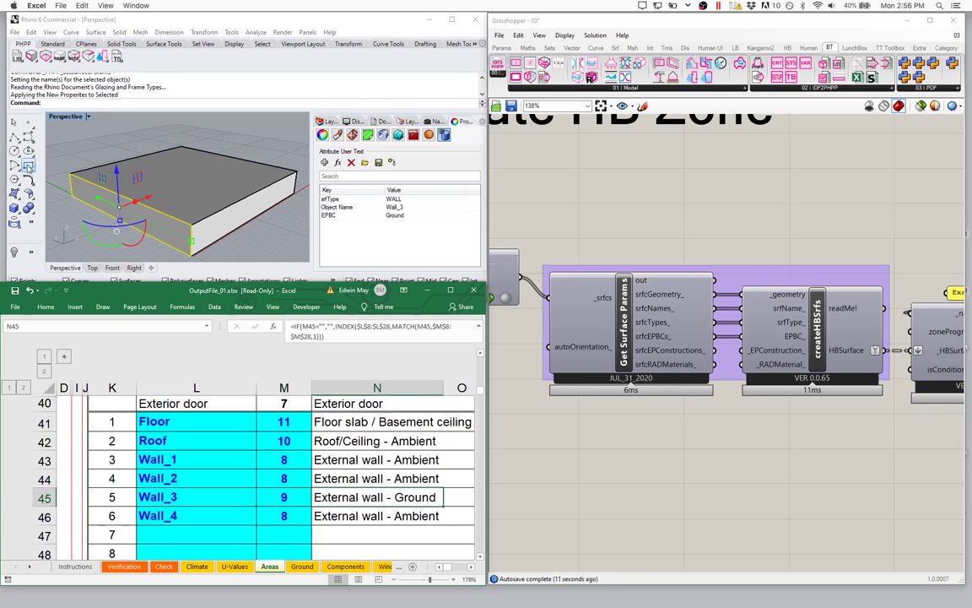
Step: Set the EPBC of Wall_3 in Rhino to Outdoors and refresh the surface data in Grasshopper
{"action": "left_click", "coordinate": [194, 225]}
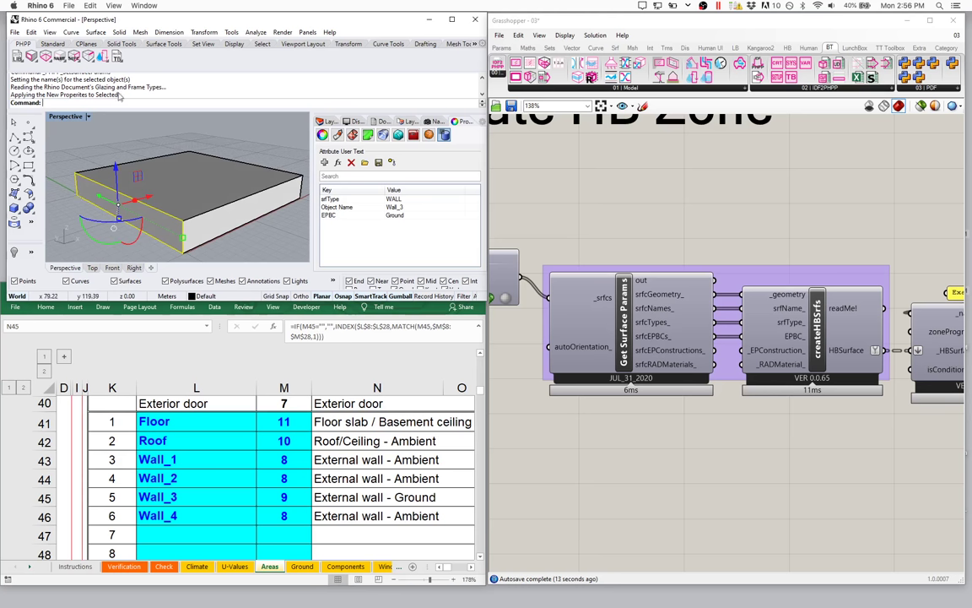
{"action": "left_click", "coordinate": [74, 57]}
{"action": "left_click", "coordinate": [254, 165]}
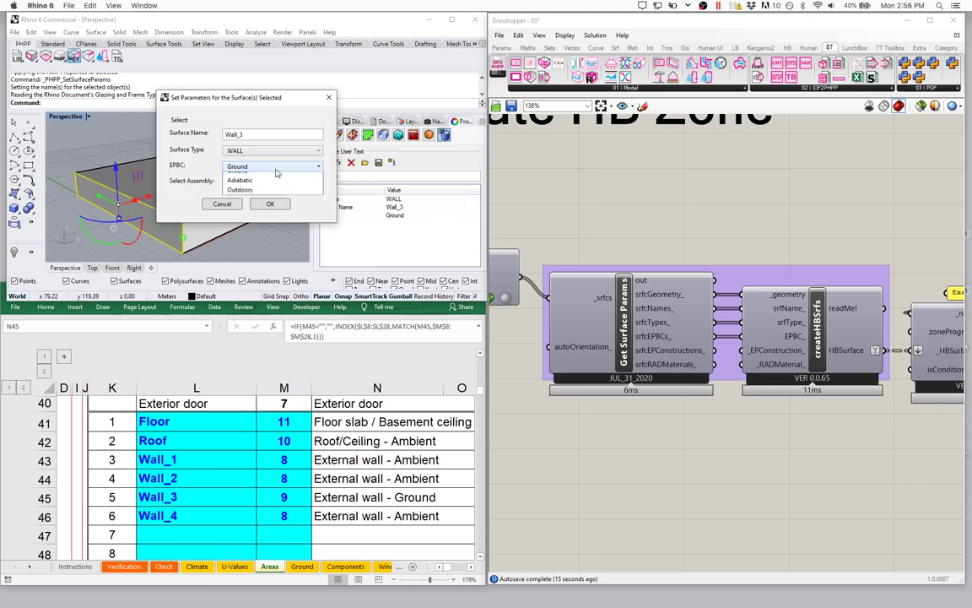
{"action": "left_click", "coordinate": [239, 206]}
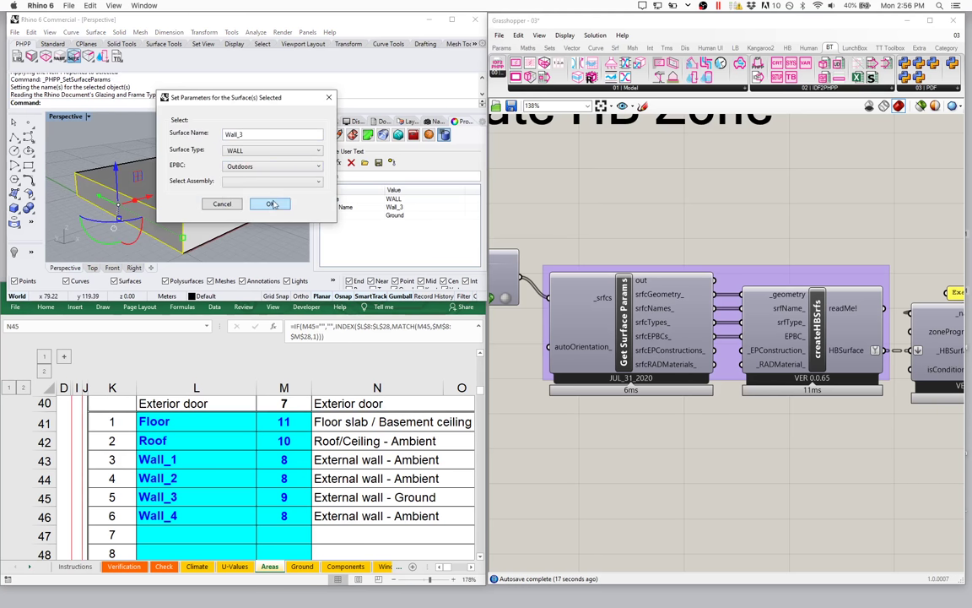
{"action": "left_click", "coordinate": [270, 203]}
{"action": "left_click", "coordinate": [499, 272]}
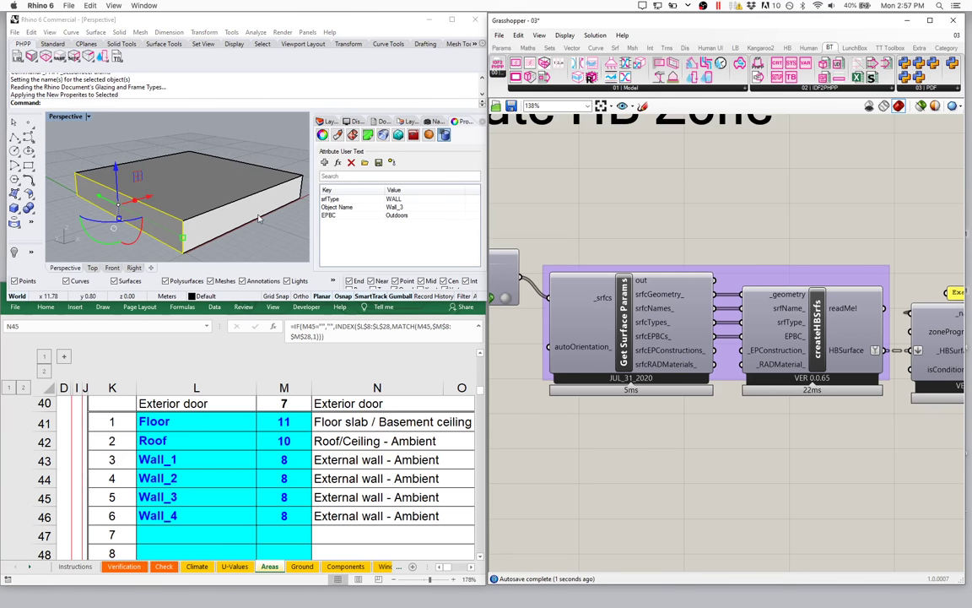
{"action": "right_click_drag", "start_coordinate": [571, 256], "coordinate": [615, 230]}
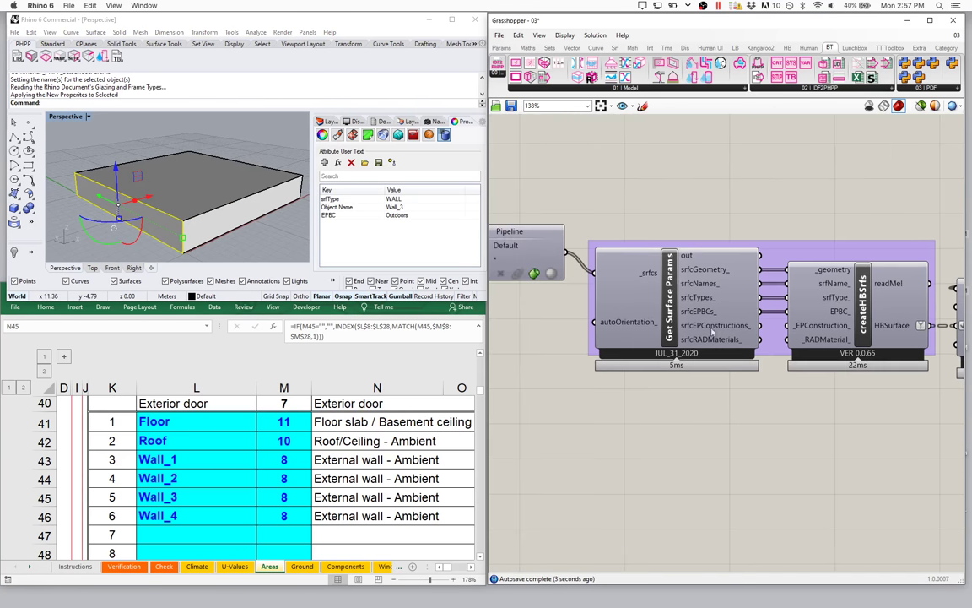